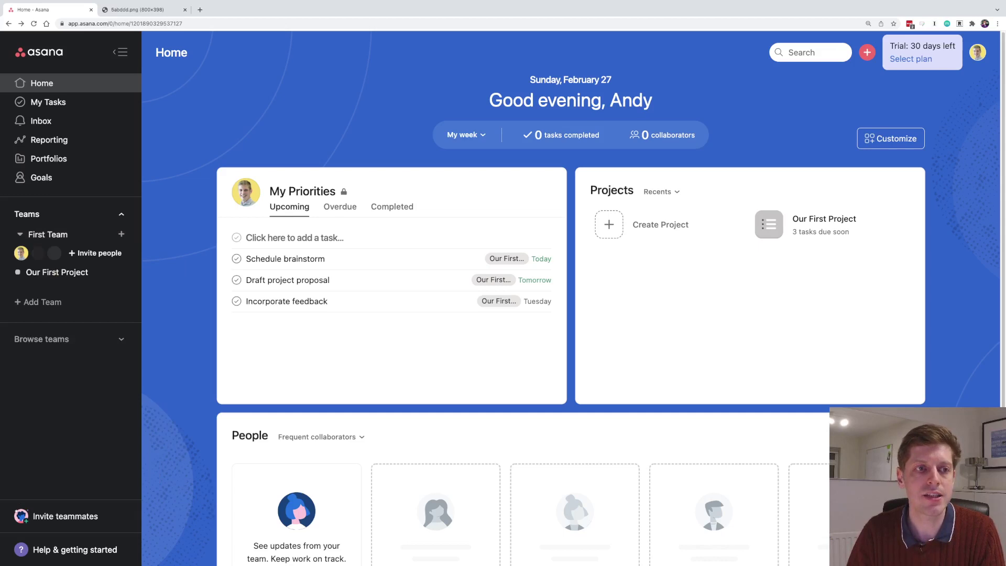
Open the First Team page and set the team description to "This is just a test team"
{"action": "left_click", "coordinate": [95, 253]}
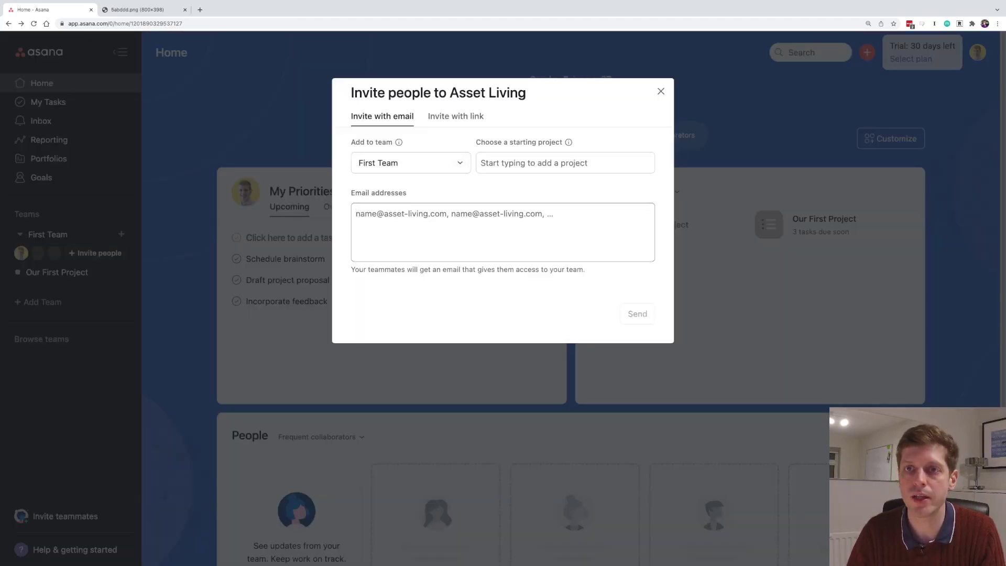
{"action": "key", "text": "Escape"}
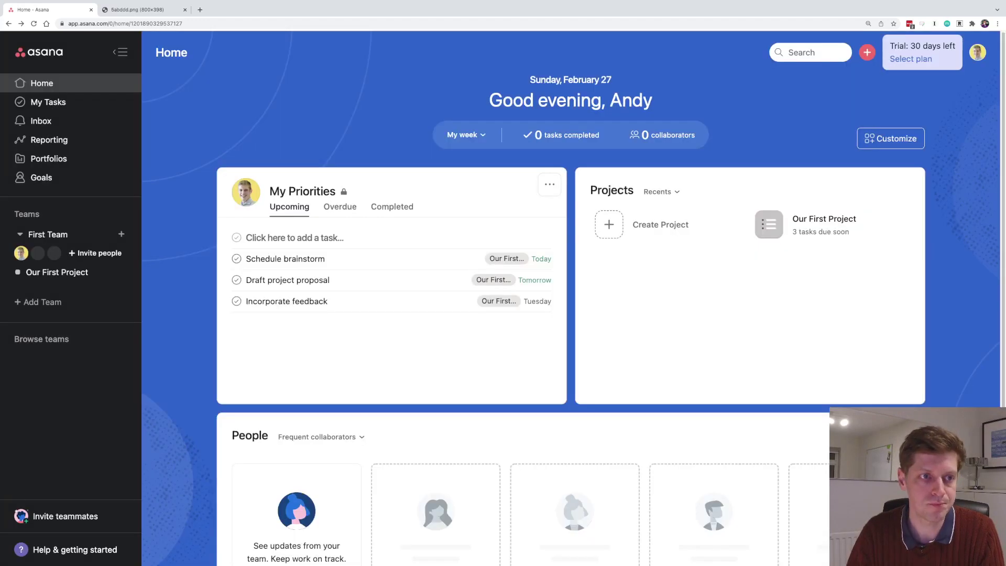
{"action": "left_click", "coordinate": [47, 234]}
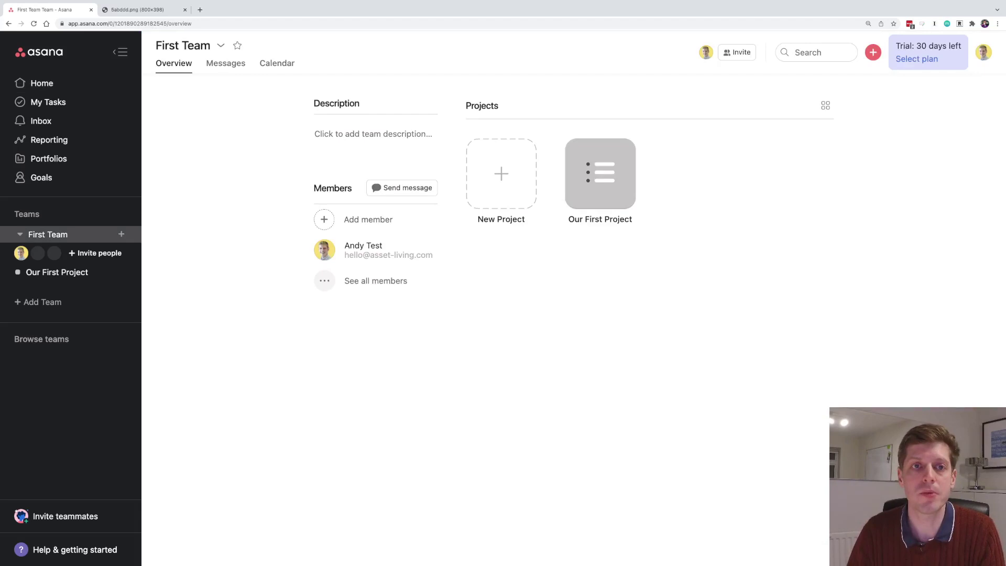
{"action": "left_click", "coordinate": [373, 133]}
{"action": "type", "text": "This is just a test team"}
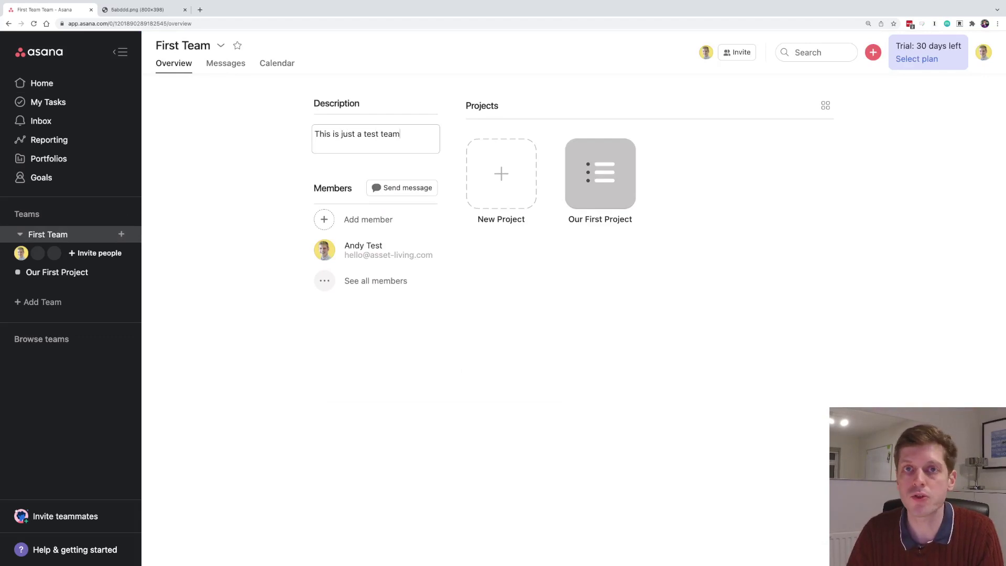
{"action": "left_click", "coordinate": [363, 246]}
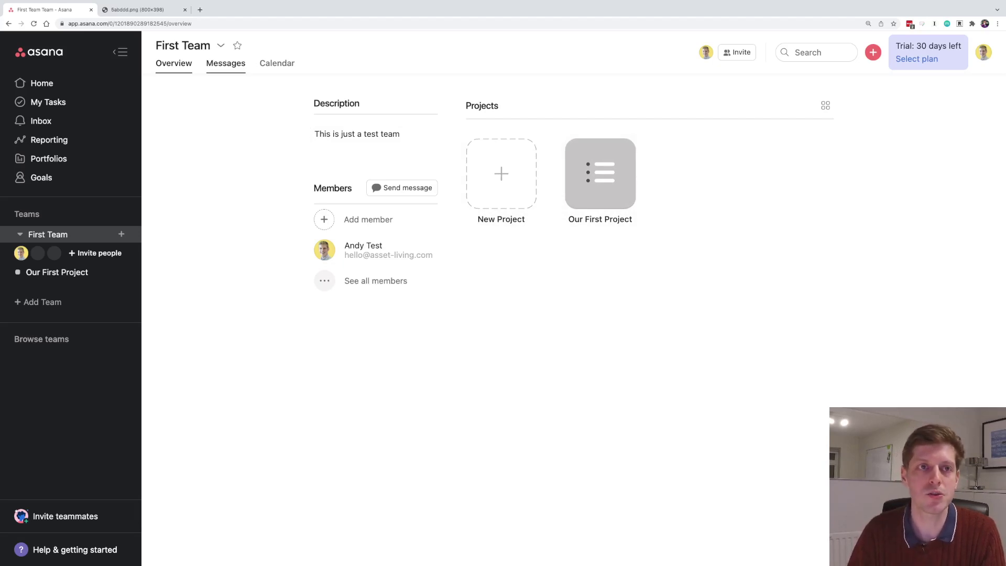
View First Team's messages and calendar, and return to the team overview
{"action": "left_click", "coordinate": [225, 63]}
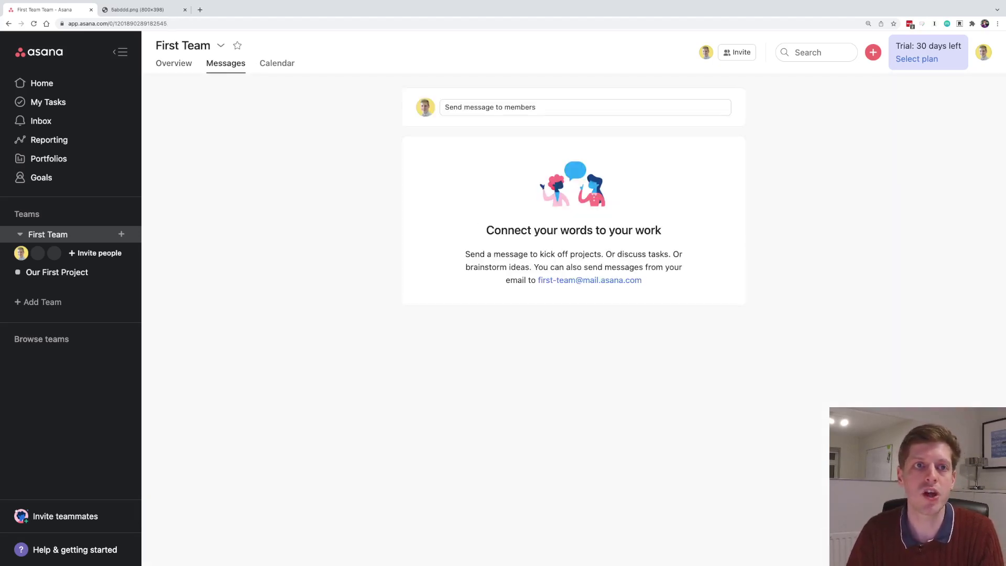
{"action": "left_click", "coordinate": [277, 63]}
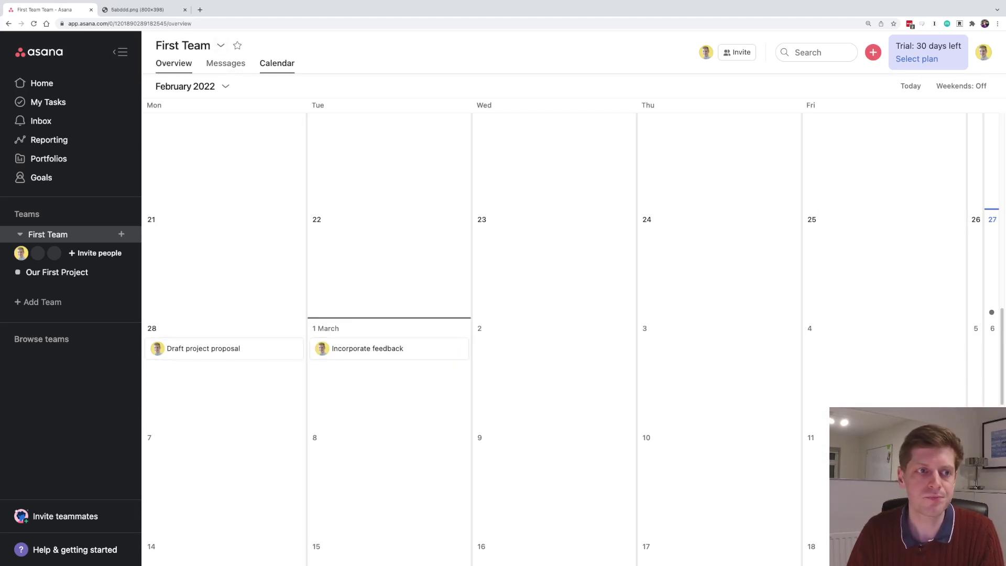
{"action": "left_click", "coordinate": [173, 63]}
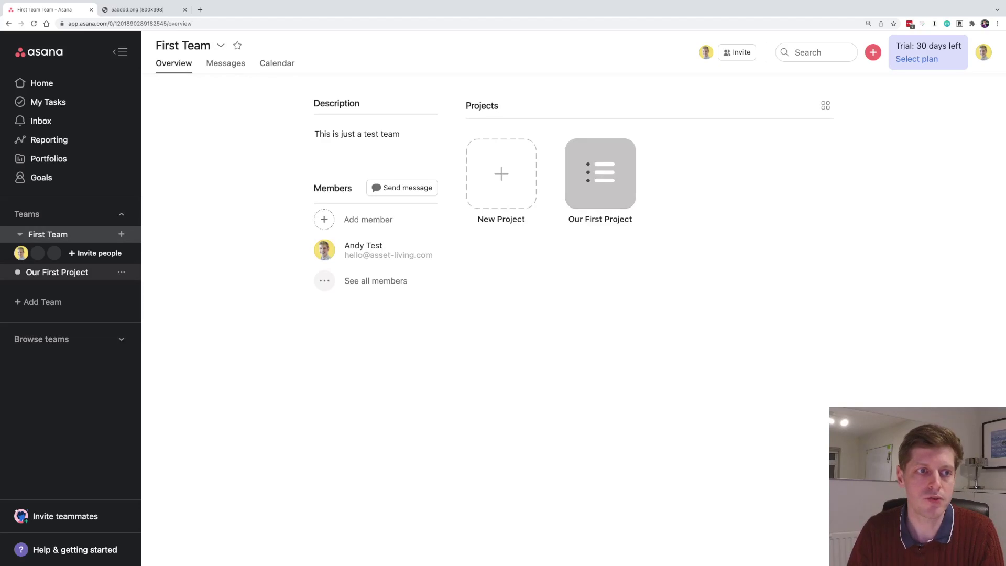
Open Our First Project and set the priority of the Draft project proposal task to High
{"action": "left_click", "coordinate": [57, 272]}
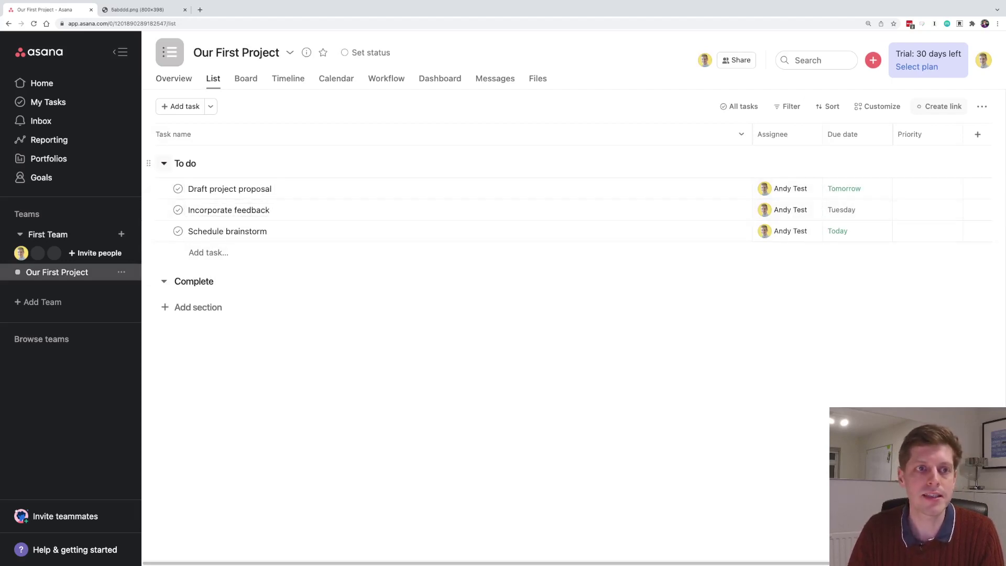
{"action": "left_click", "coordinate": [164, 162]}
{"action": "left_click", "coordinate": [164, 162]}
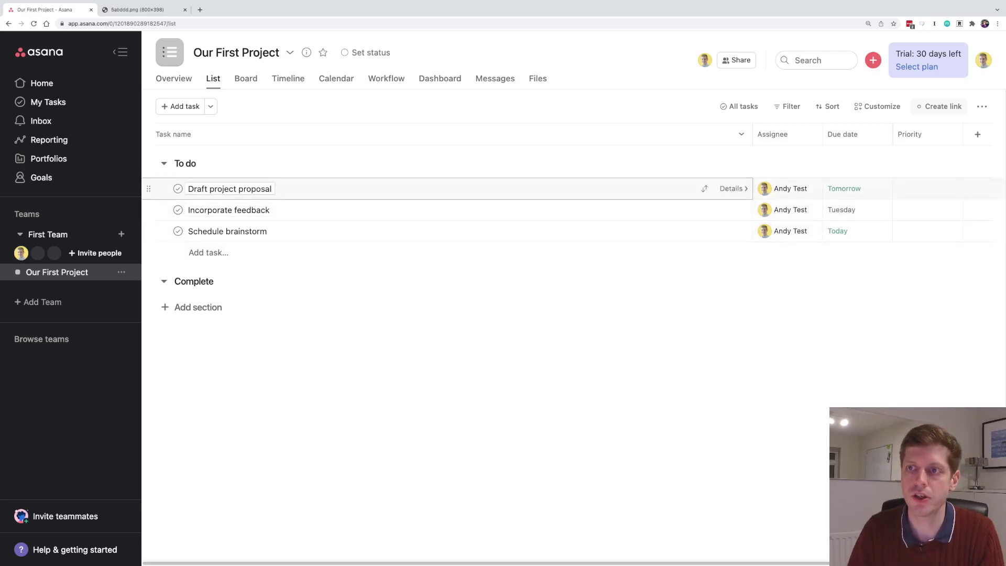
{"action": "mouse_move", "coordinate": [764, 189]}
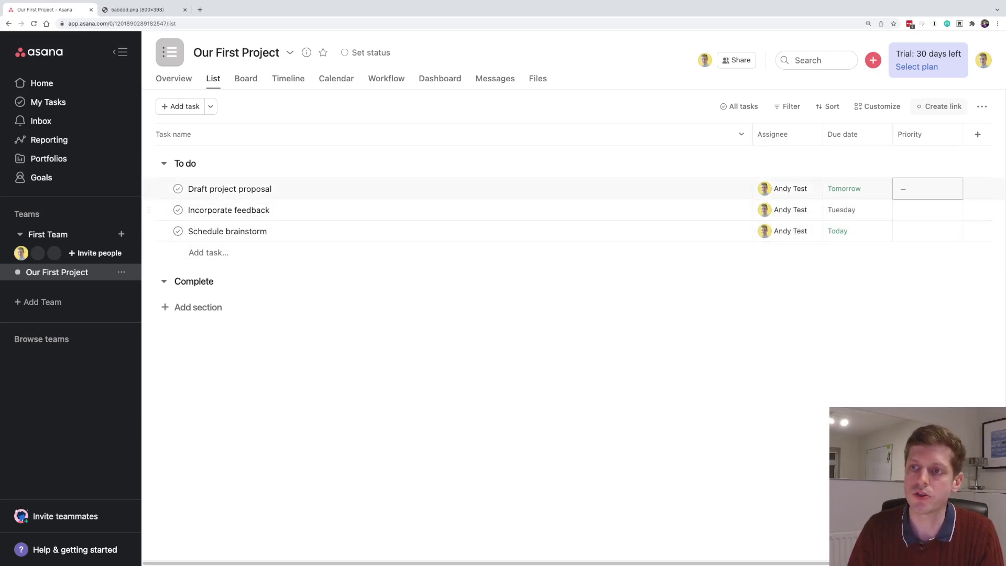
{"action": "left_click", "coordinate": [928, 188]}
{"action": "left_click", "coordinate": [922, 234]}
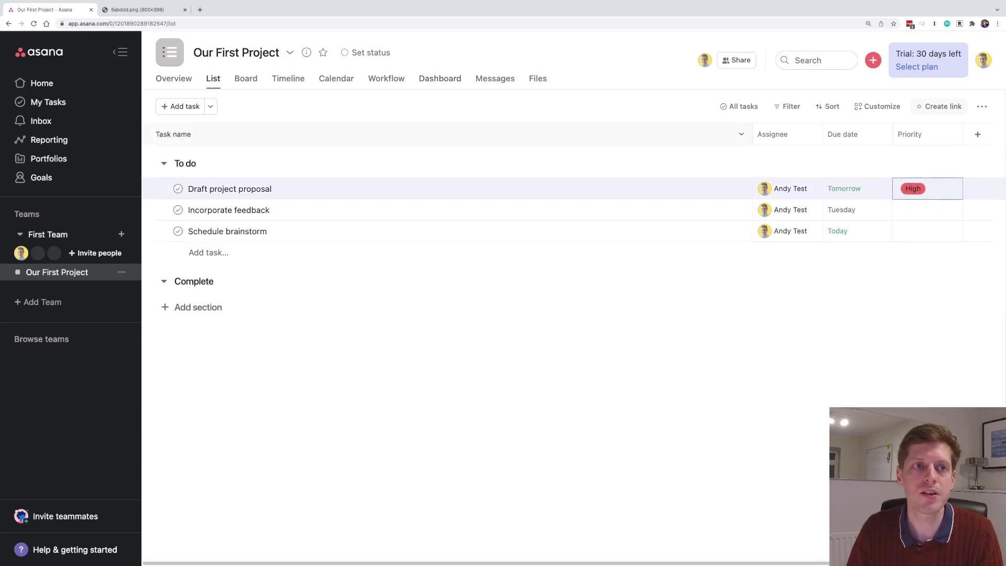
In the project overview, enter "Looking forward to working with you on this project." under How we'll collaborate
{"action": "left_click", "coordinate": [174, 78]}
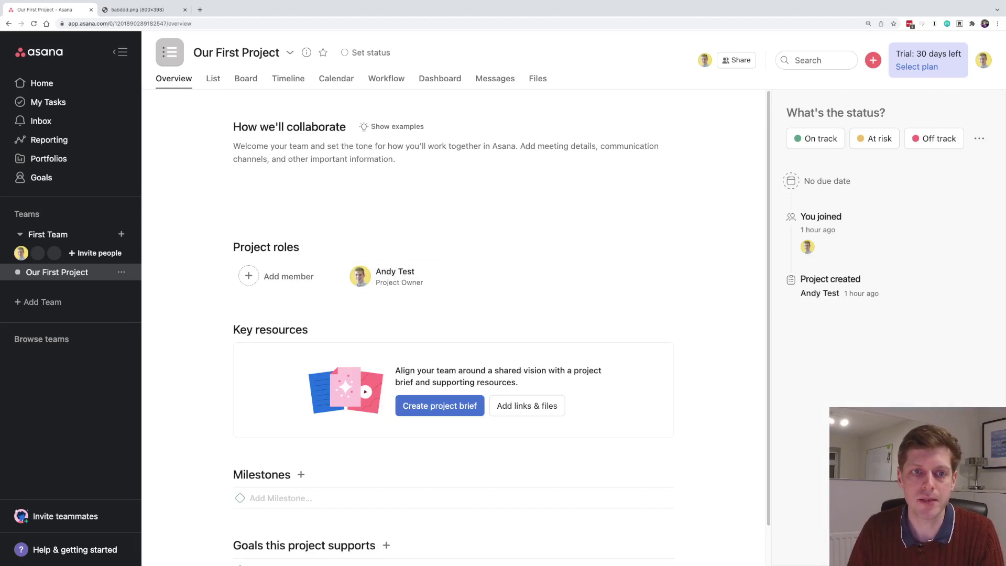
{"action": "scroll", "coordinate": [288, 241], "scroll_direction": "down", "scroll_amount": 1}
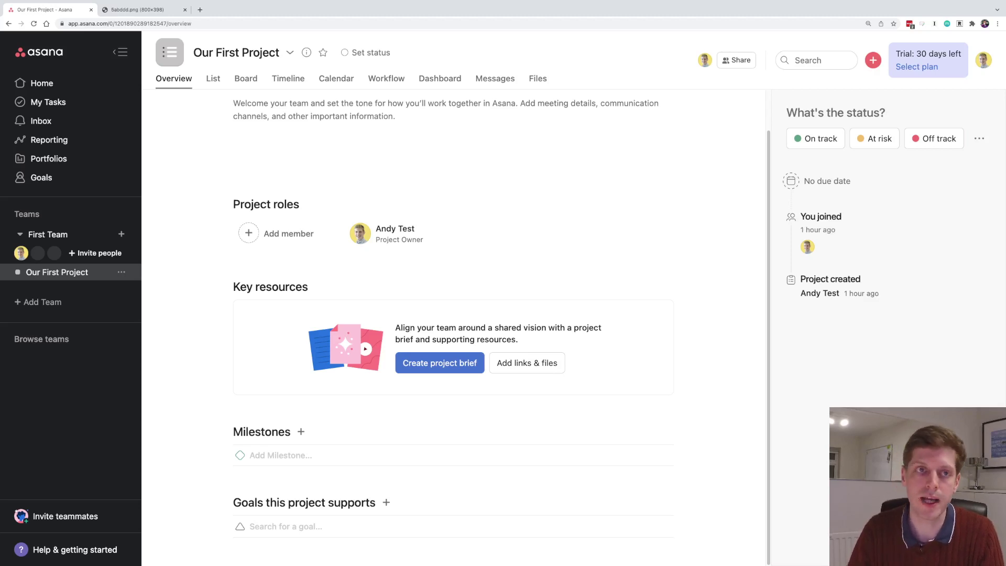
{"action": "scroll", "coordinate": [450, 315], "scroll_direction": "up", "scroll_amount": 2}
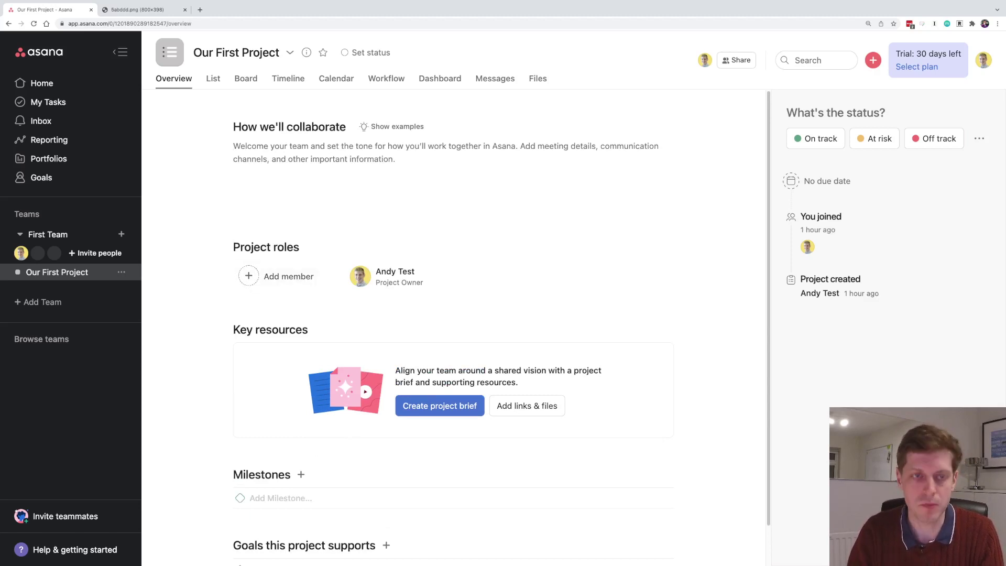
{"action": "type", "text": "Looking forw"}
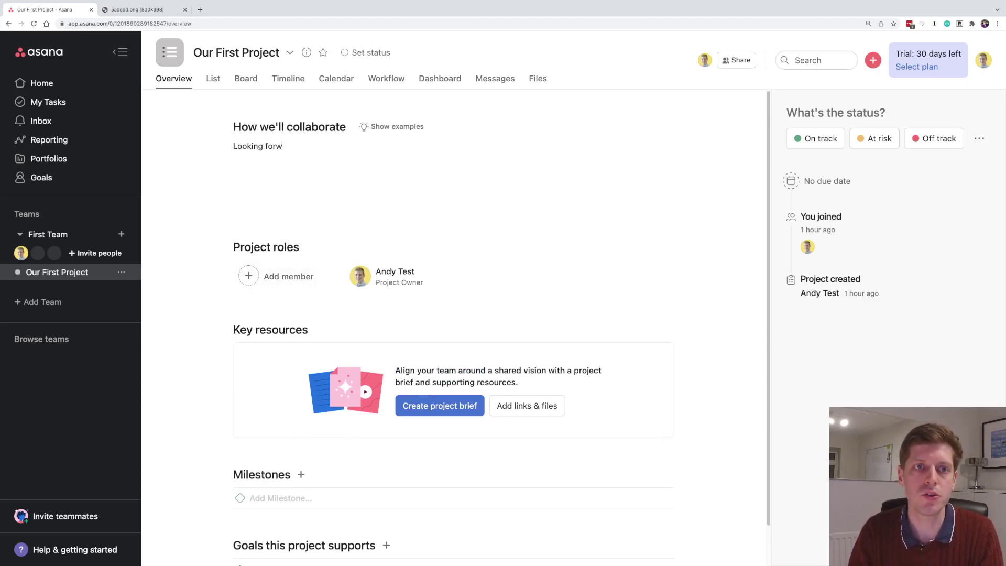
{"action": "type", "text": "ard to working with "}
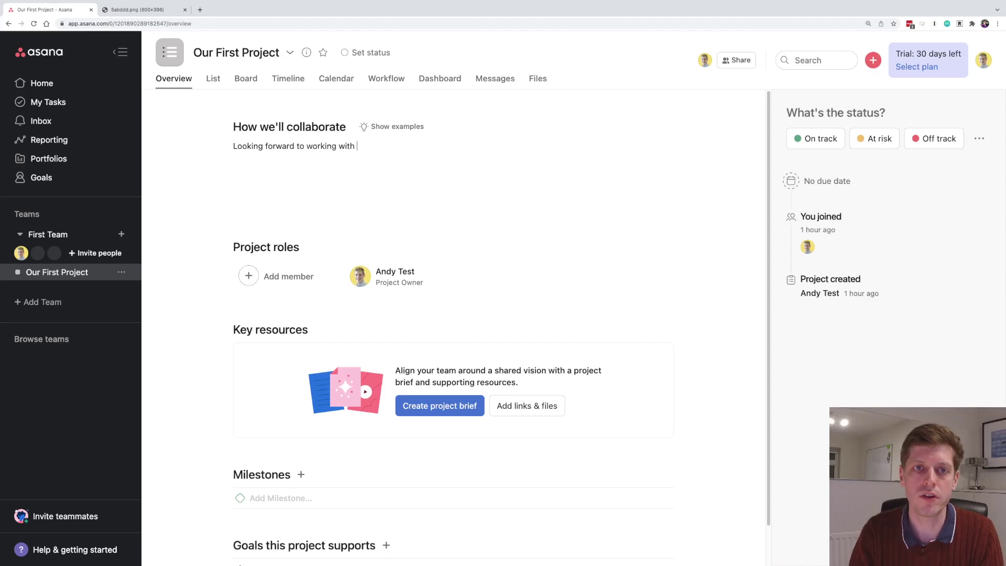
{"action": "type", "text": "you on this project."}
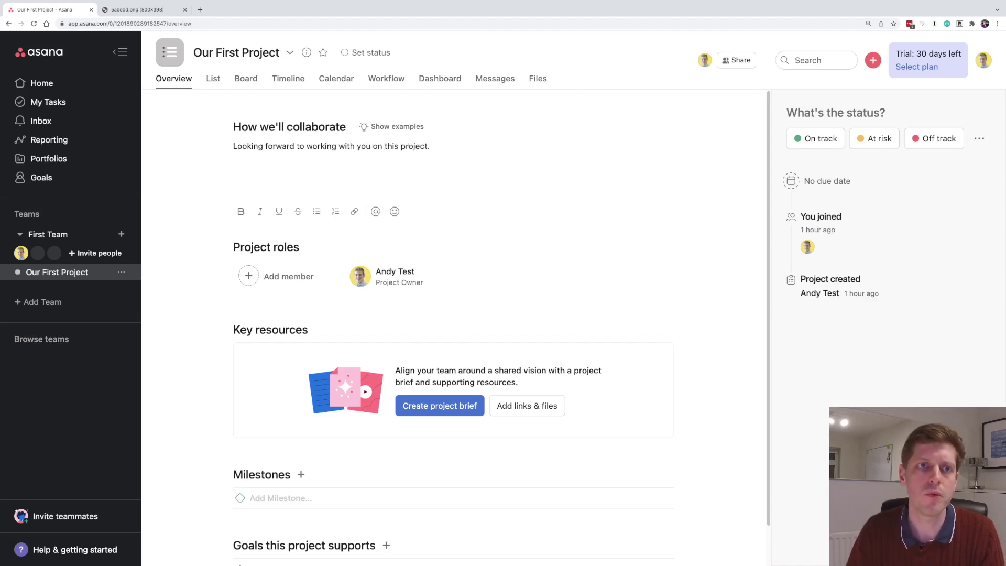
In the project's board view, move the Draft project proposal task from To do to Complete
{"action": "left_click", "coordinate": [213, 79]}
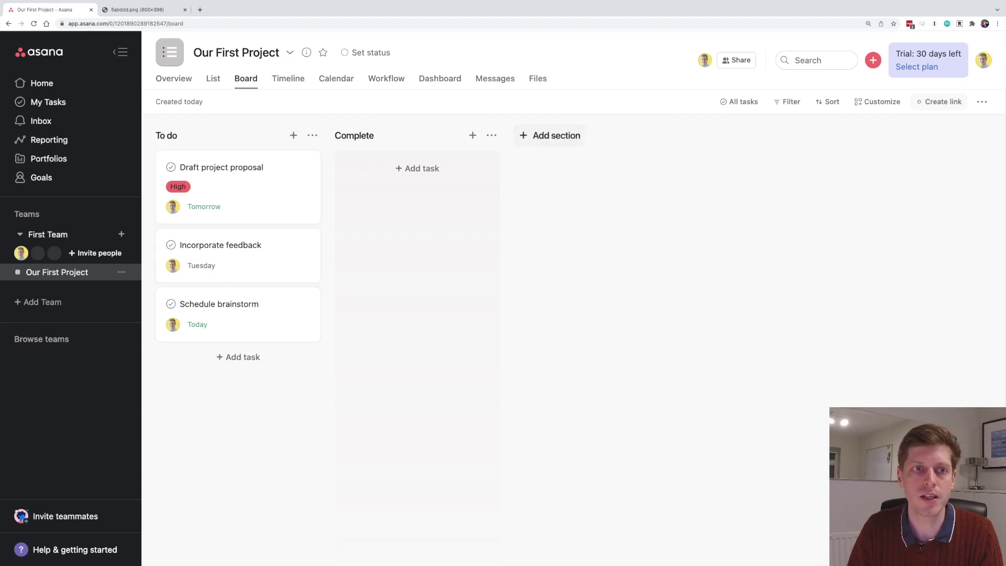
{"action": "left_click_drag", "start_coordinate": [226, 189], "coordinate": [406, 188]}
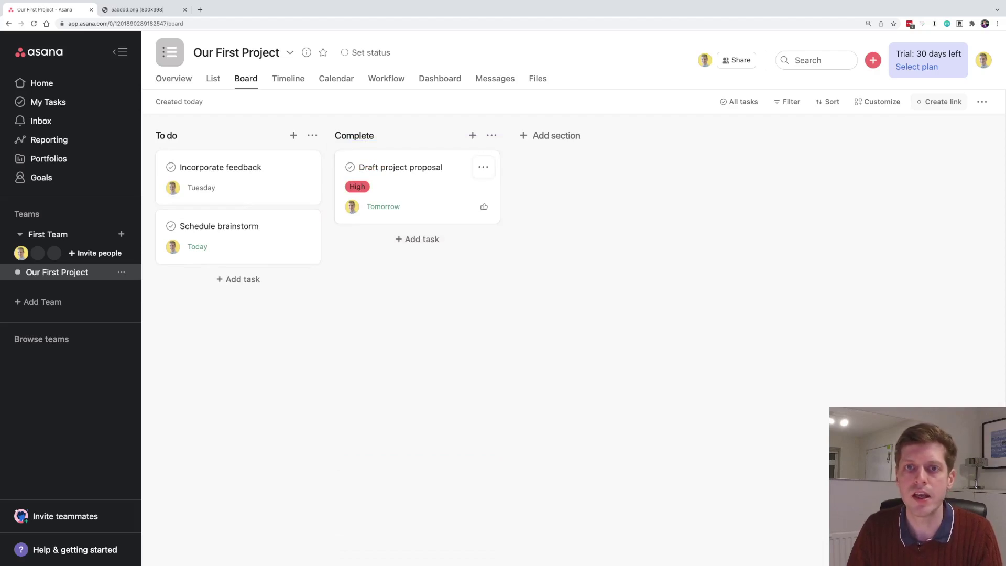
Add a section named Blocked between To do and Complete, and move the Schedule brainstorm task into it
{"action": "left_click", "coordinate": [555, 135]}
{"action": "type", "text": "Blocked"}
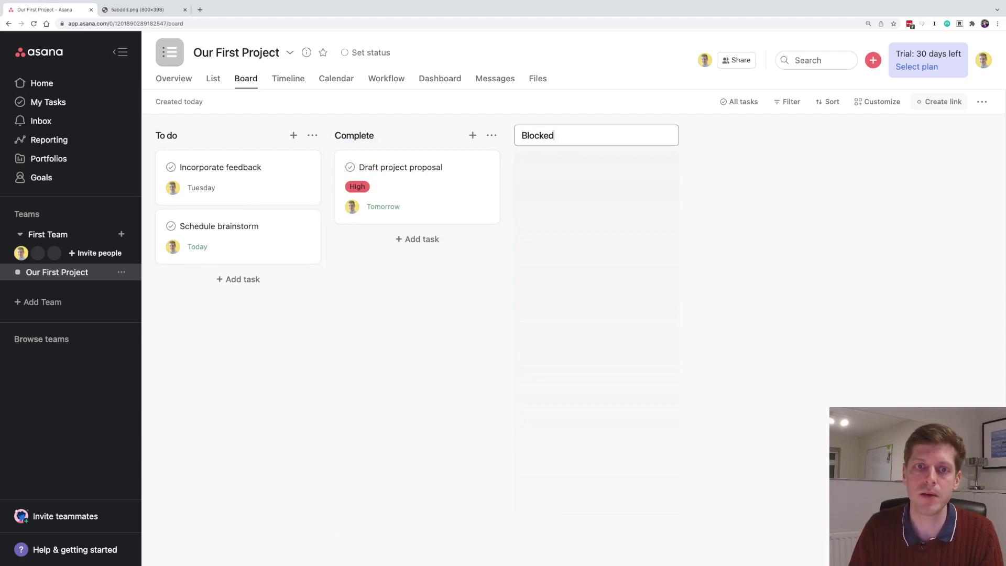
{"action": "key", "text": "Return"}
{"action": "left_click_drag", "start_coordinate": [530, 136], "coordinate": [351, 135]}
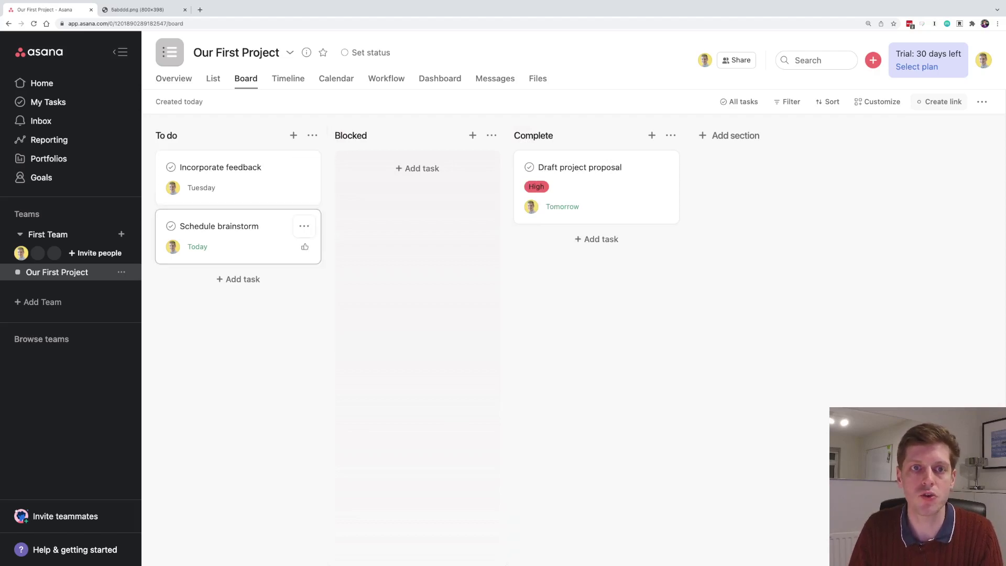
{"action": "left_click_drag", "start_coordinate": [236, 230], "coordinate": [414, 171]}
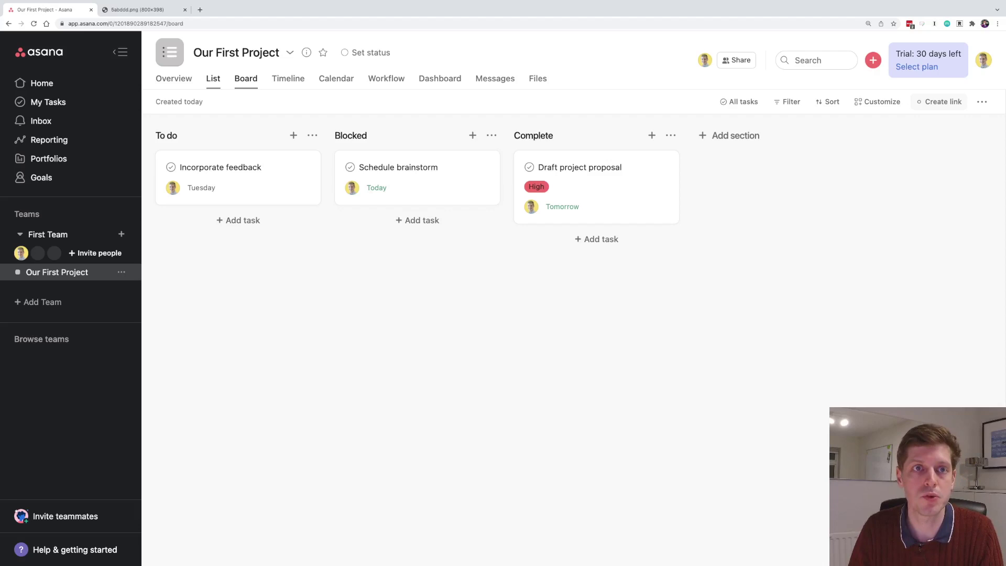
View the project's tasks on the timeline and on the calendar
{"action": "left_click", "coordinate": [288, 78]}
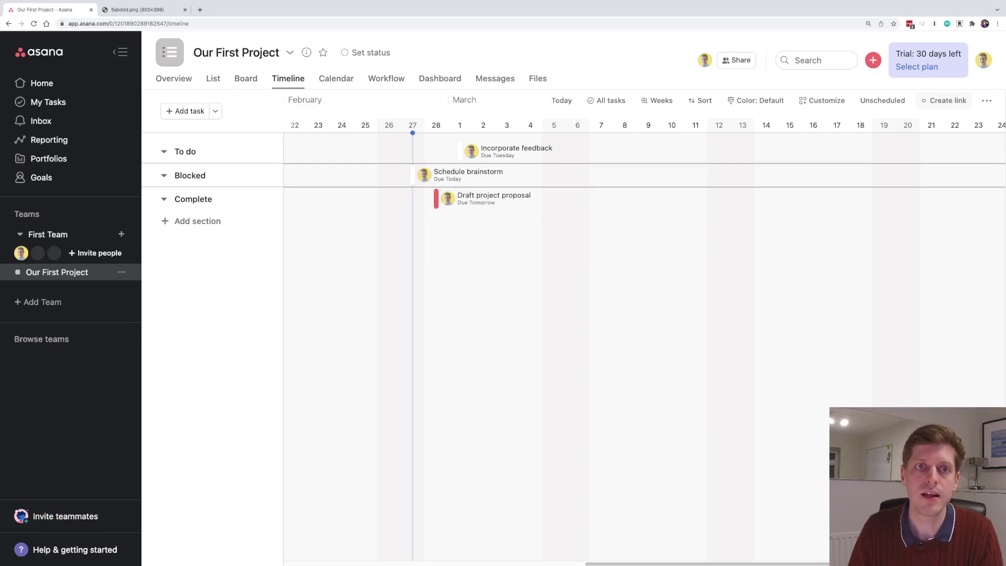
{"action": "left_click", "coordinate": [335, 78]}
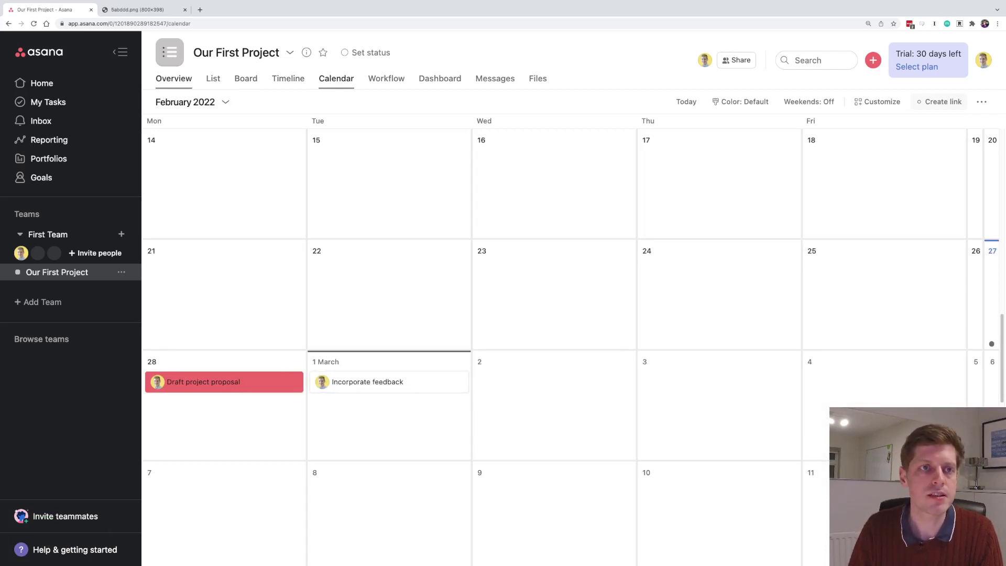
From the project overview, change Our First Project's icon to the rocket and its color to yellow
{"action": "left_click", "coordinate": [174, 78]}
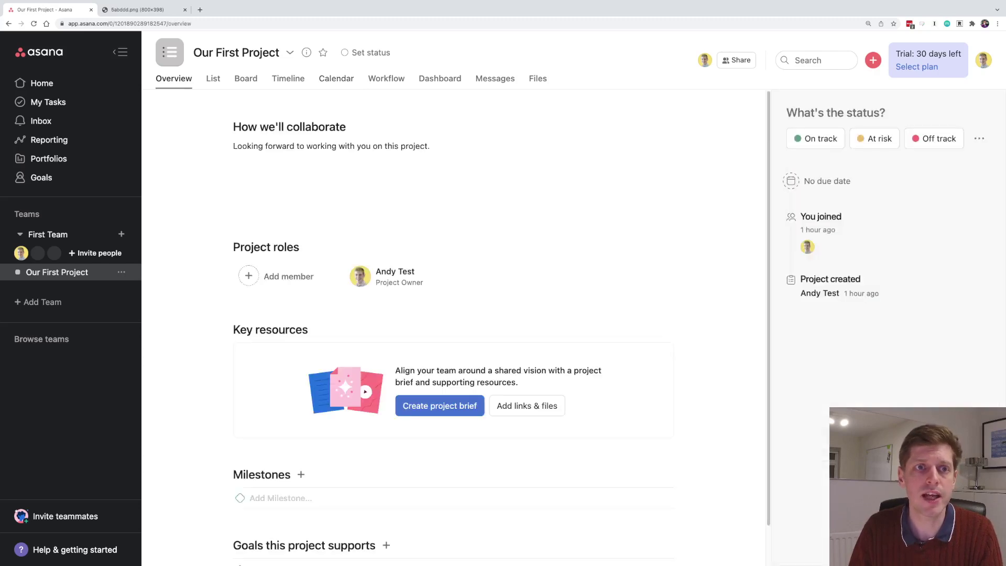
{"action": "left_click", "coordinate": [169, 51]}
{"action": "scroll", "coordinate": [222, 194], "scroll_direction": "down", "scroll_amount": 3}
{"action": "scroll", "coordinate": [222, 194], "scroll_direction": "up", "scroll_amount": 3}
{"action": "scroll", "coordinate": [208, 176], "scroll_direction": "down", "scroll_amount": 1}
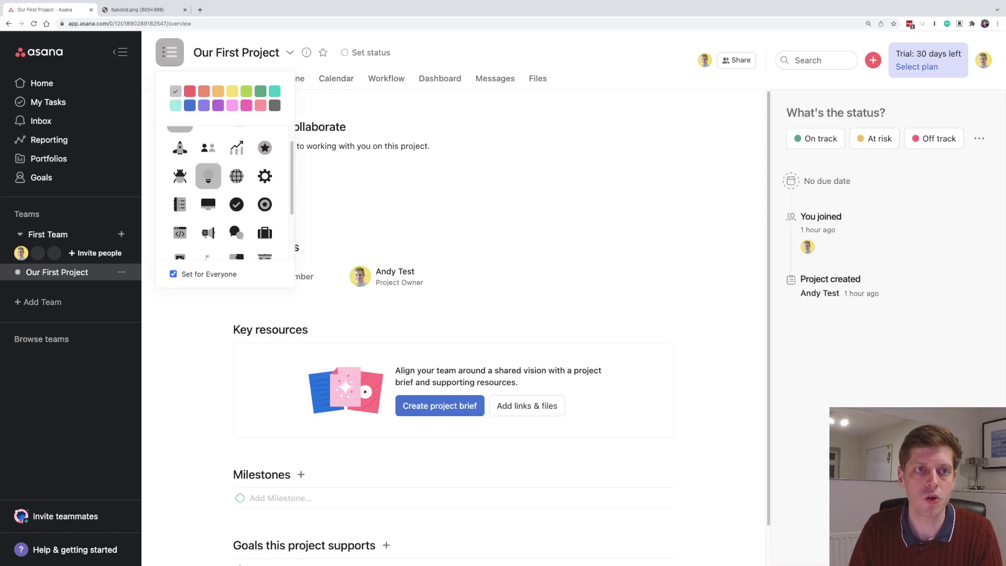
{"action": "left_click", "coordinate": [180, 147]}
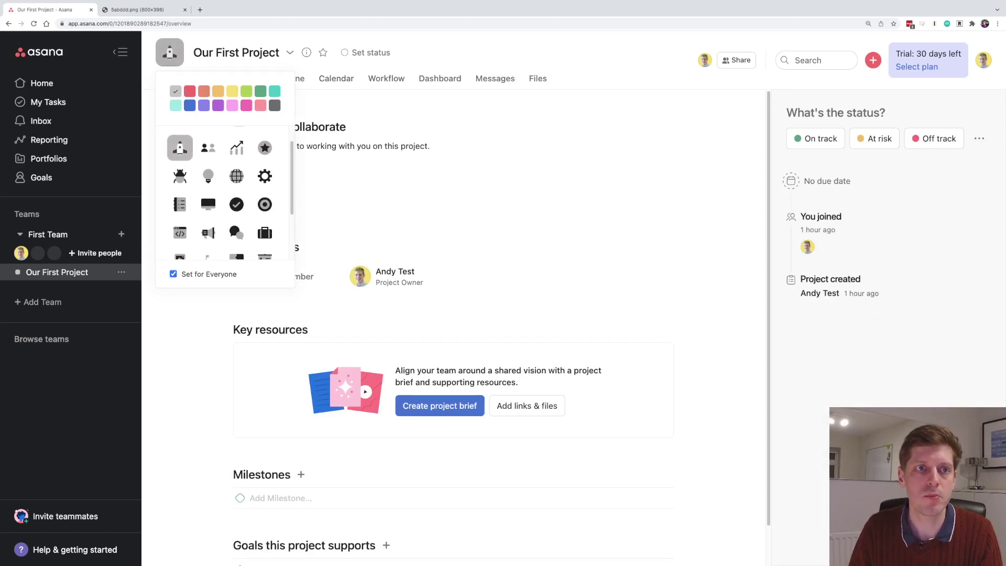
{"action": "left_click", "coordinate": [232, 92]}
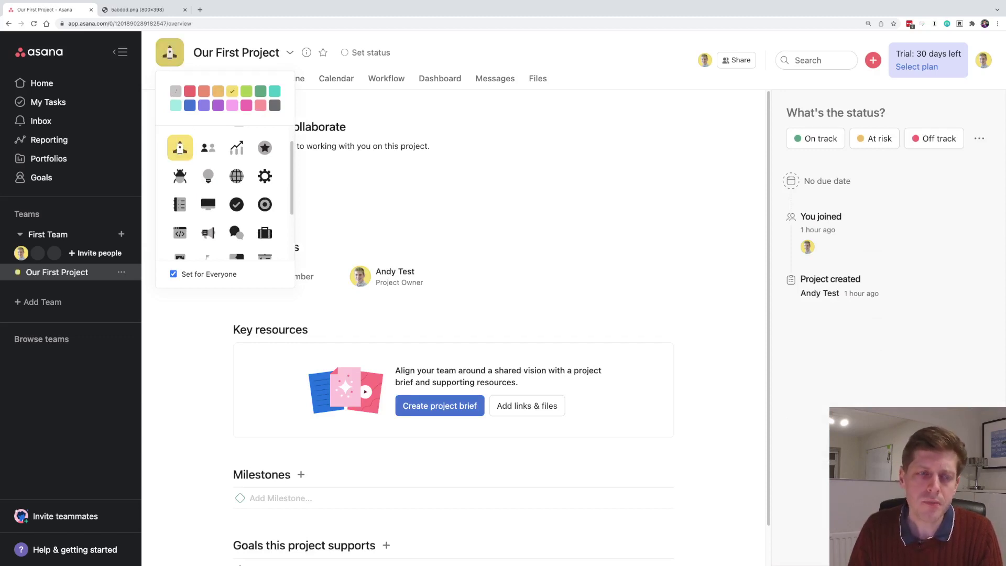
{"action": "key", "text": "Escape"}
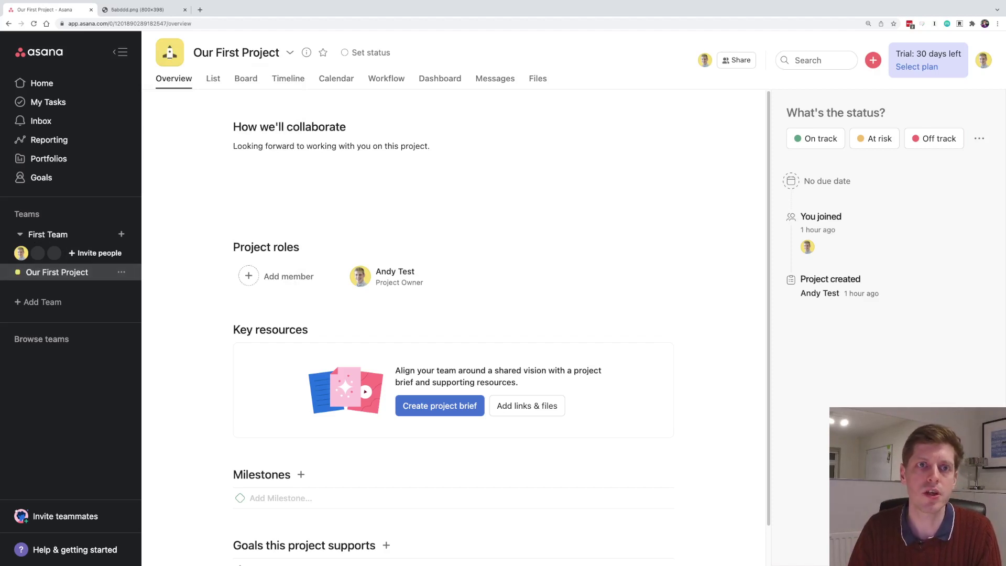
Add Our First Project to the favorites, and collapse and re-expand the Teams list
{"action": "left_click", "coordinate": [322, 52]}
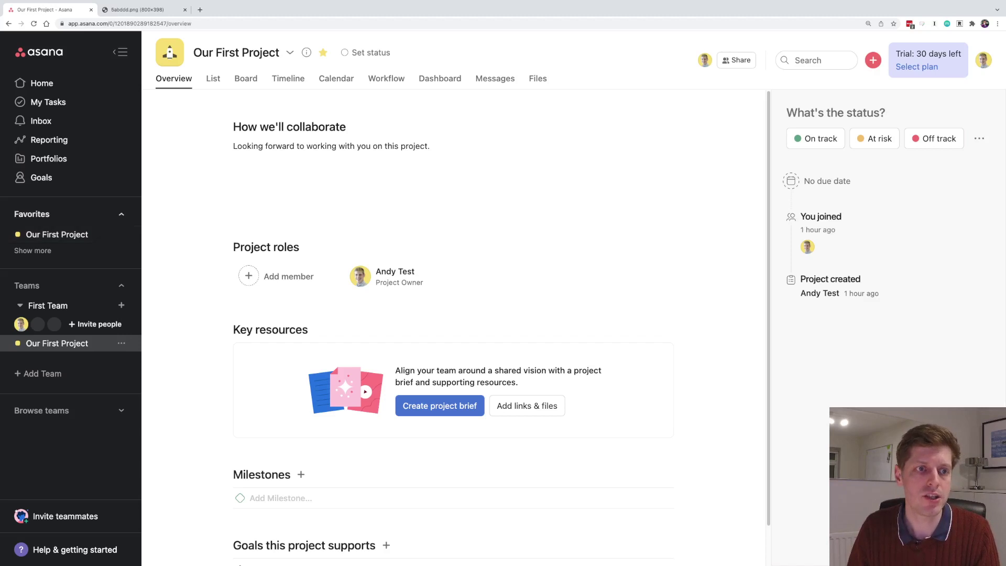
{"action": "left_click", "coordinate": [121, 285]}
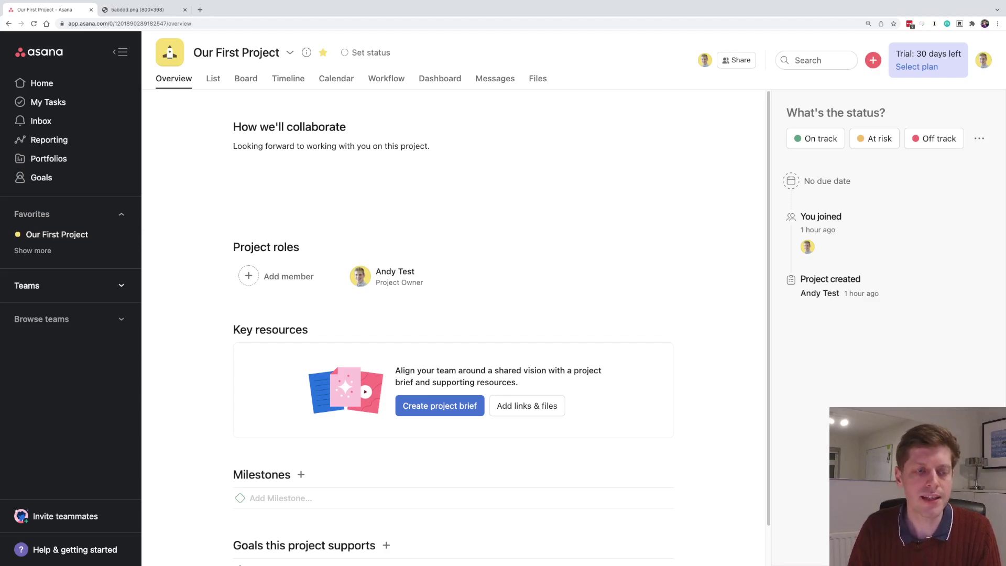
{"action": "left_click", "coordinate": [121, 285]}
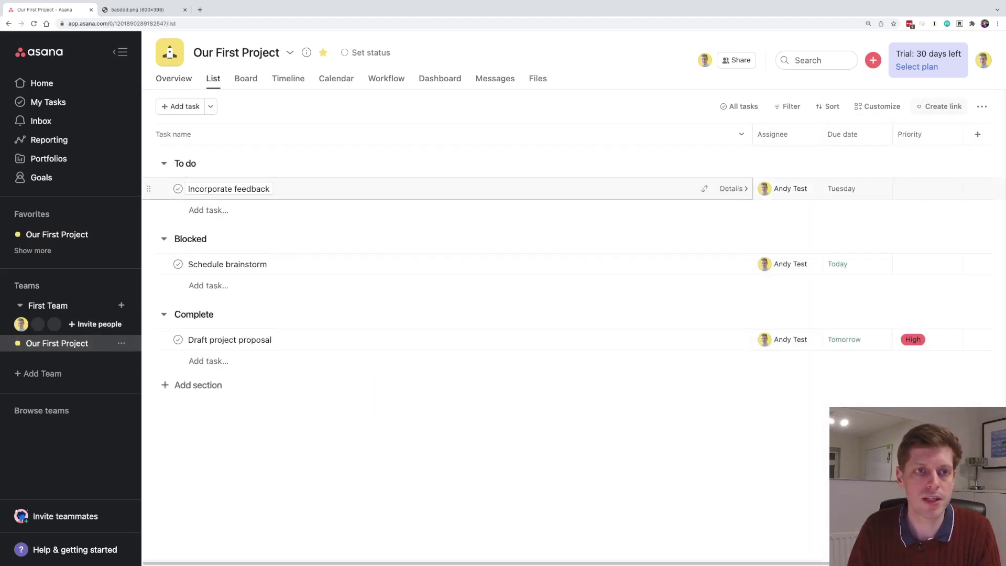
Open the details of the Incorporate feedback task and enter the description "Make sure we include all different feedback areas."
{"action": "left_click", "coordinate": [733, 189]}
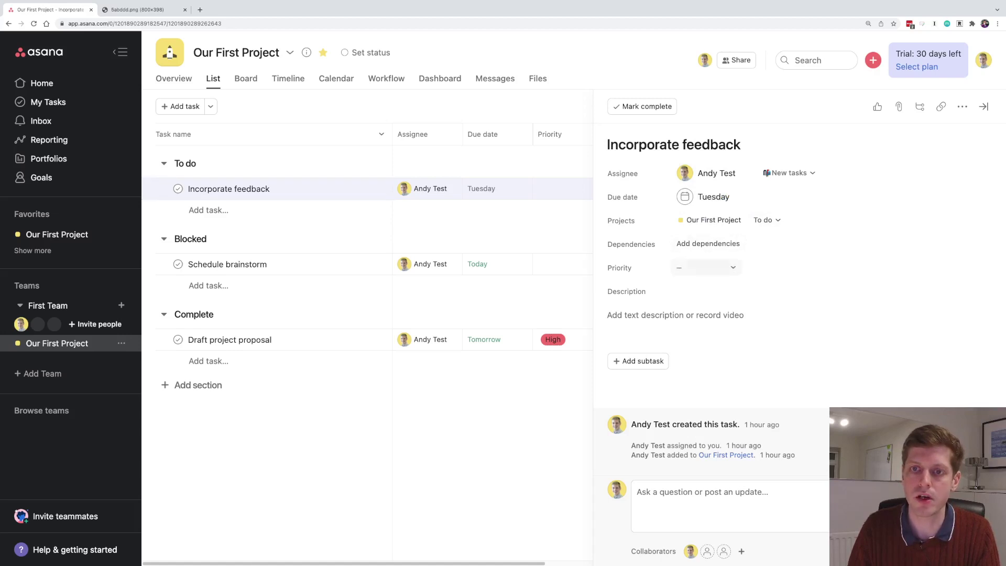
{"action": "left_click", "coordinate": [705, 267]}
{"action": "left_click", "coordinate": [639, 315]}
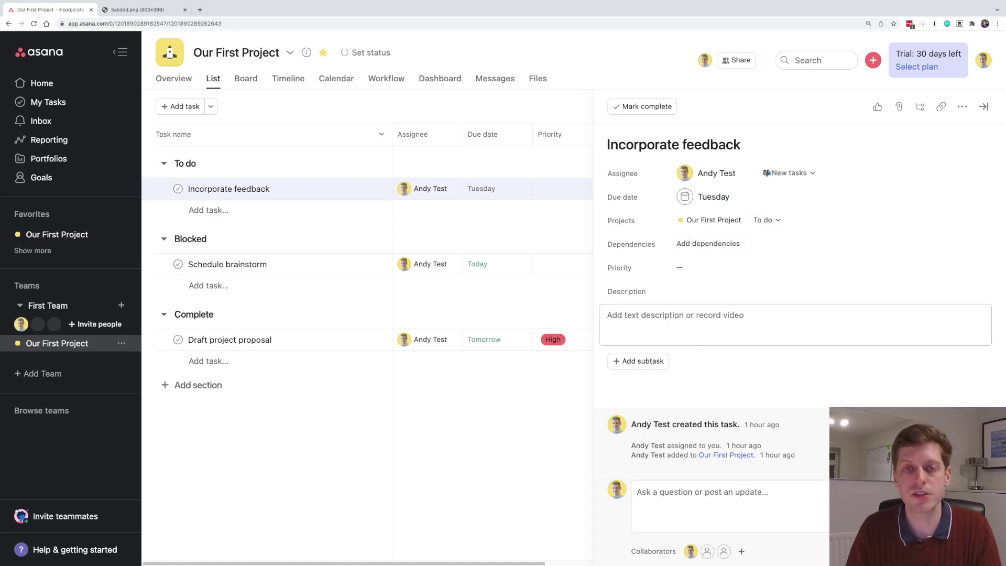
{"action": "left_click", "coordinate": [639, 315]}
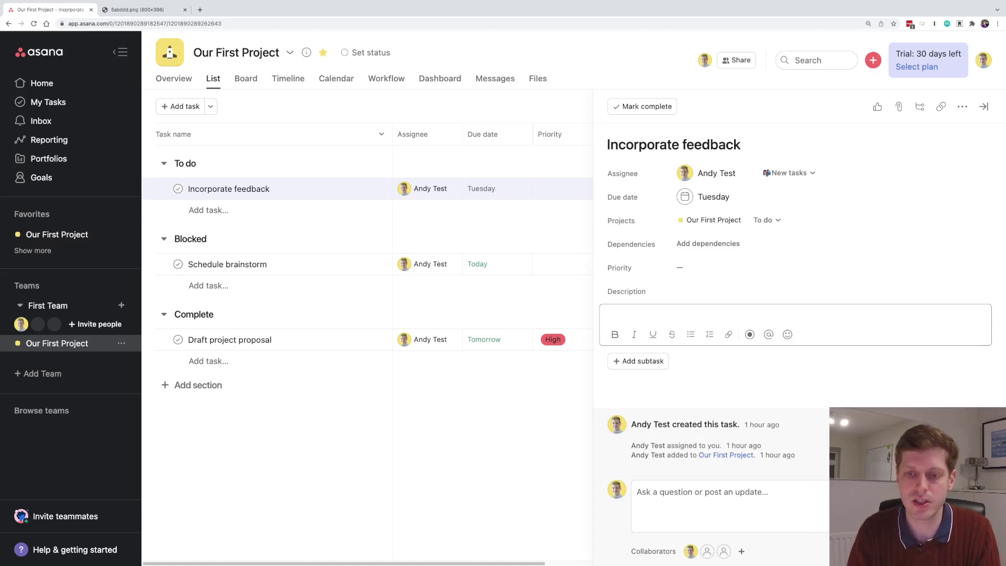
{"action": "type", "text": "Make "}
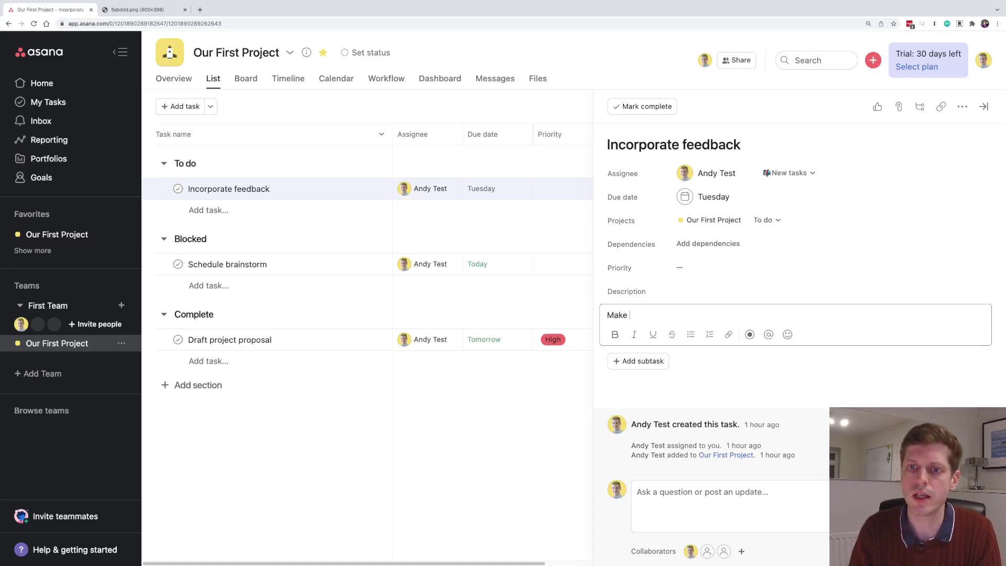
{"action": "type", "text": "sure we include "}
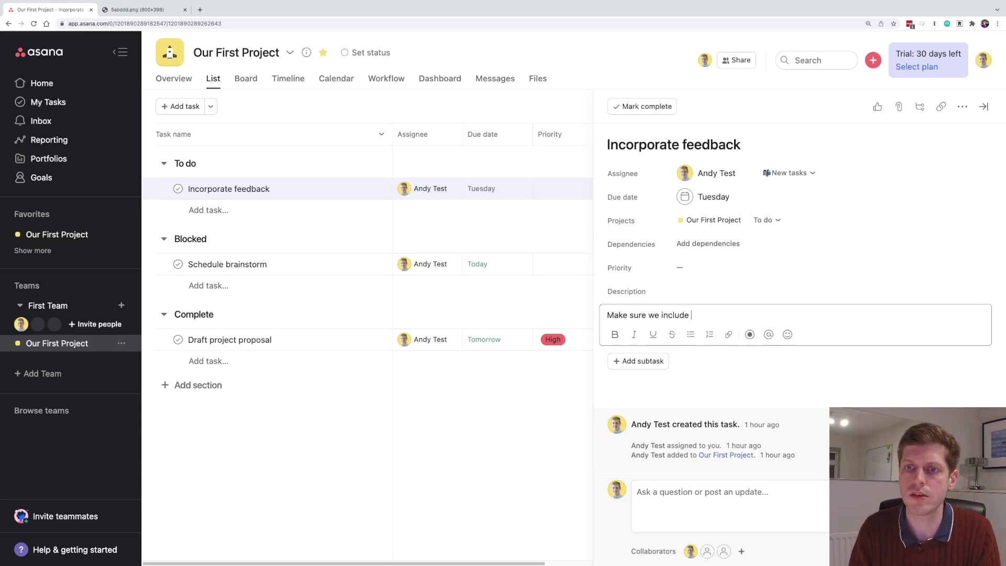
{"action": "type", "text": "all different feedback areas."}
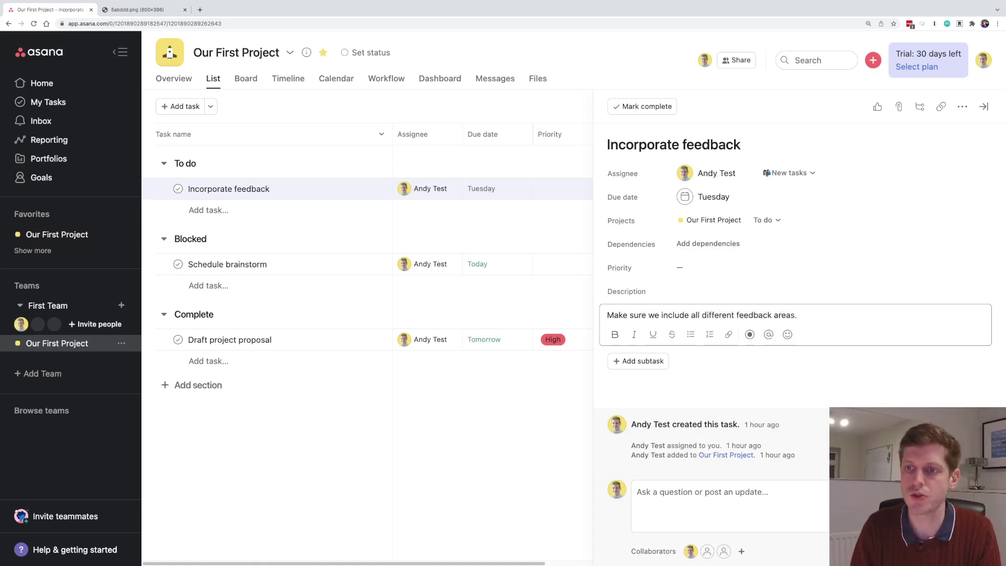
Make the last word of the task description, "areas.", bold and underlined
{"action": "key", "text": "shift+Left"}
{"action": "key", "text": "shift+Left"}
{"action": "key", "text": "alt+shift+Left"}
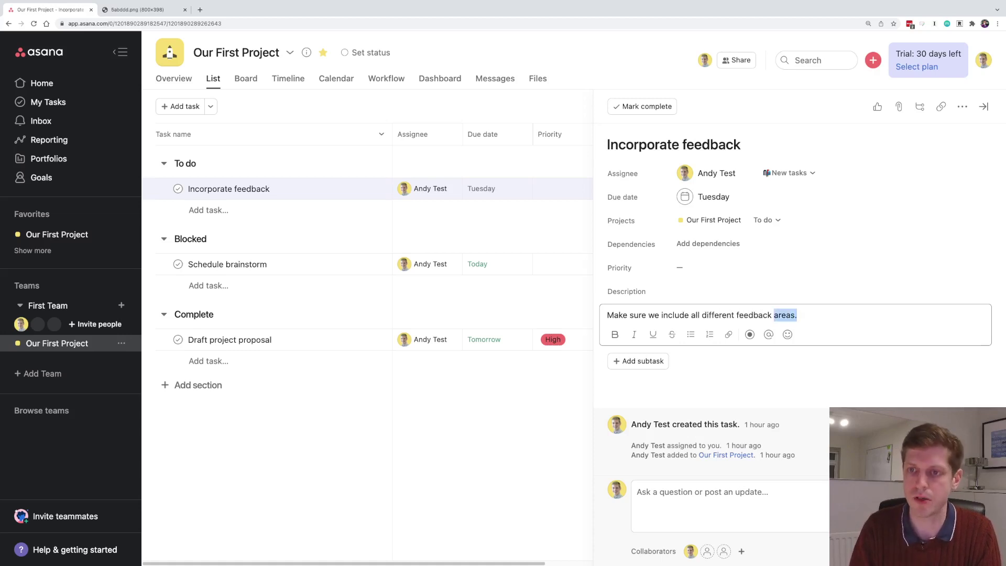
{"action": "key", "text": "ctrl+b"}
{"action": "key", "text": "ctrl+u"}
{"action": "key", "text": "Right"}
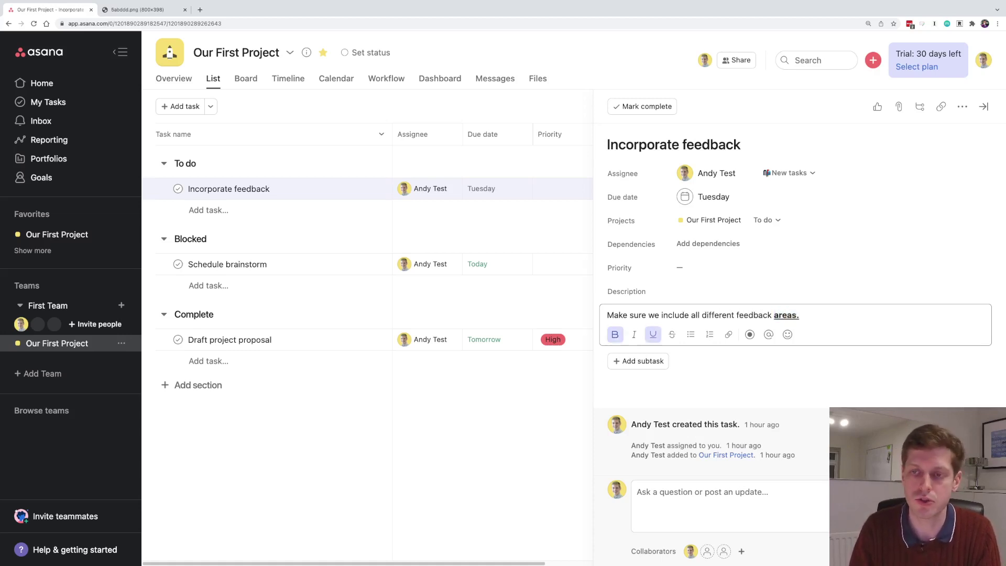
Add a bulleted list with the items 1, 2 and 3 below the description sentence, leaving a blank line between
{"action": "key", "text": "Return"}
{"action": "key", "text": "Return"}
{"action": "type", "text": "@"}
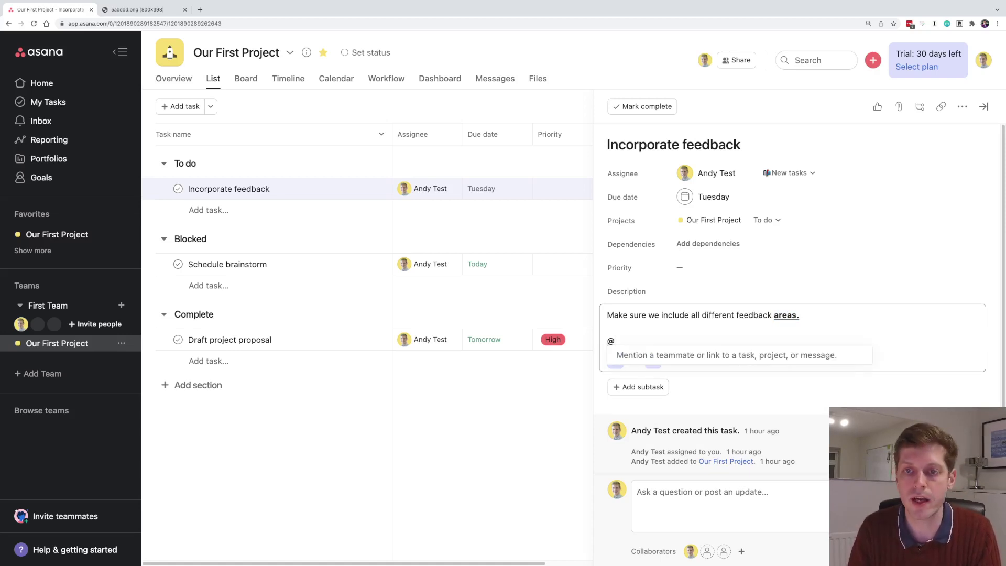
{"action": "key", "text": "BackSpace"}
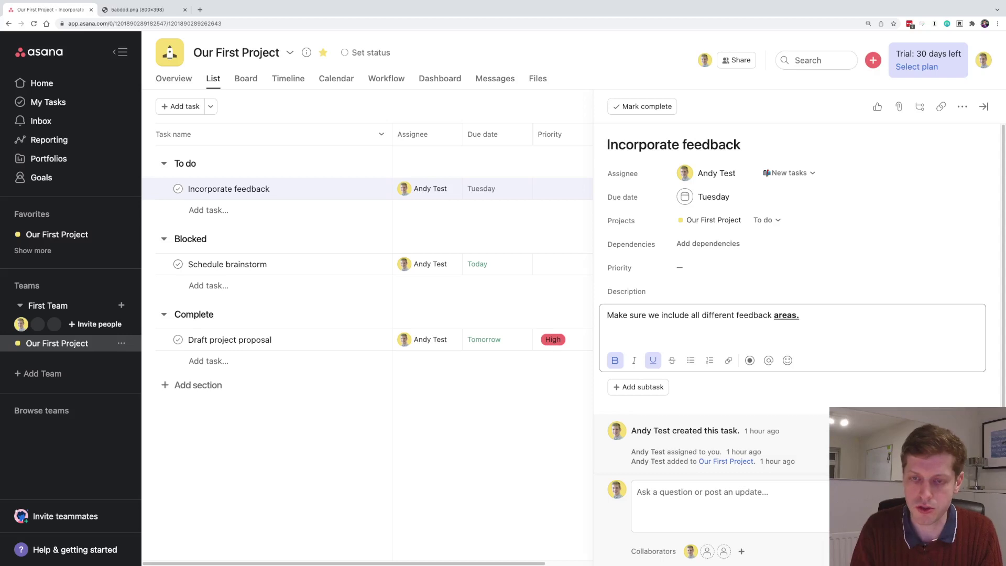
{"action": "type", "text": "- "}
{"action": "type", "text": "1"}
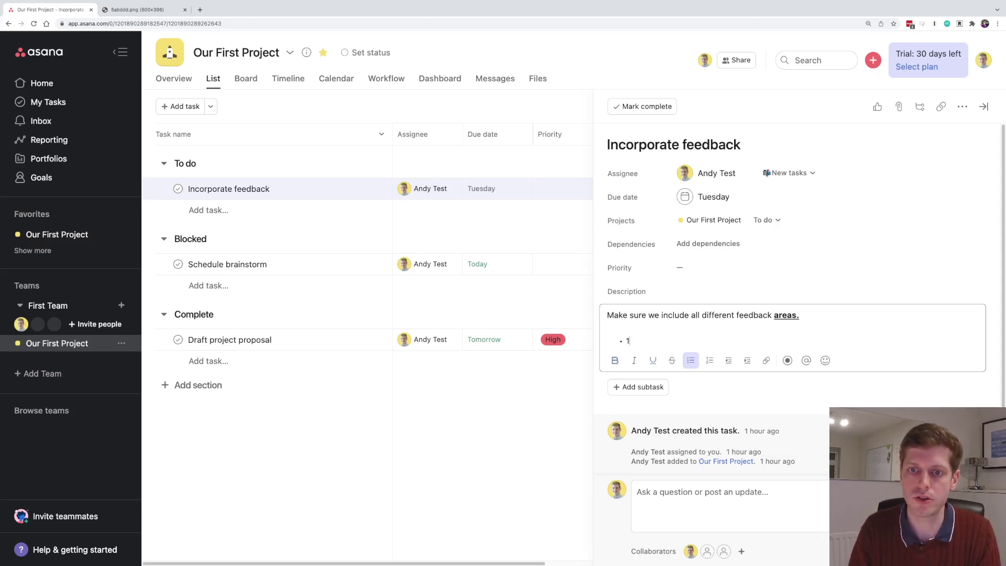
{"action": "key", "text": "Return"}
{"action": "type", "text": "2"}
{"action": "key", "text": "Return"}
{"action": "type", "text": "3"}
{"action": "key", "text": "Return"}
{"action": "key", "text": "Return"}
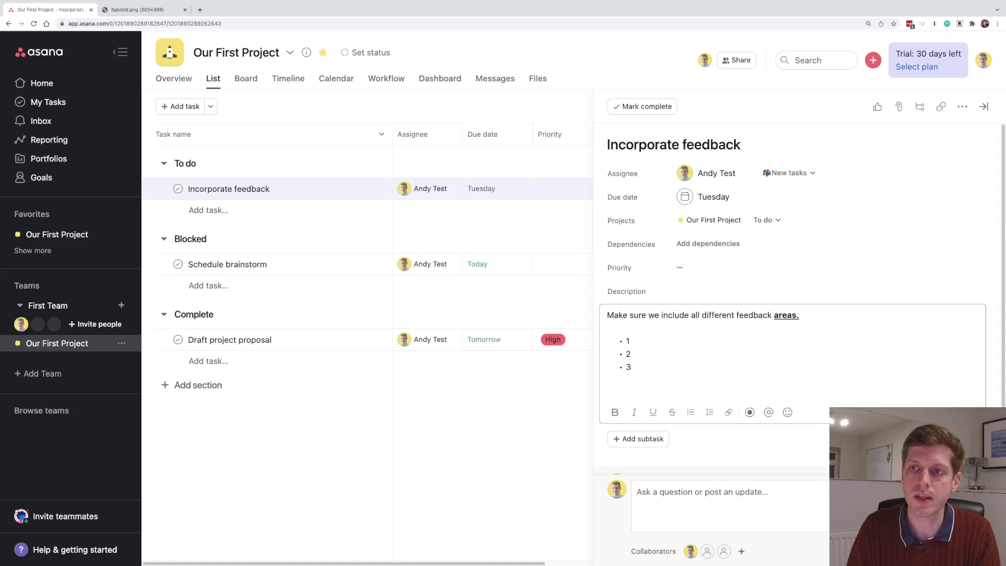
{"action": "key", "text": "Escape"}
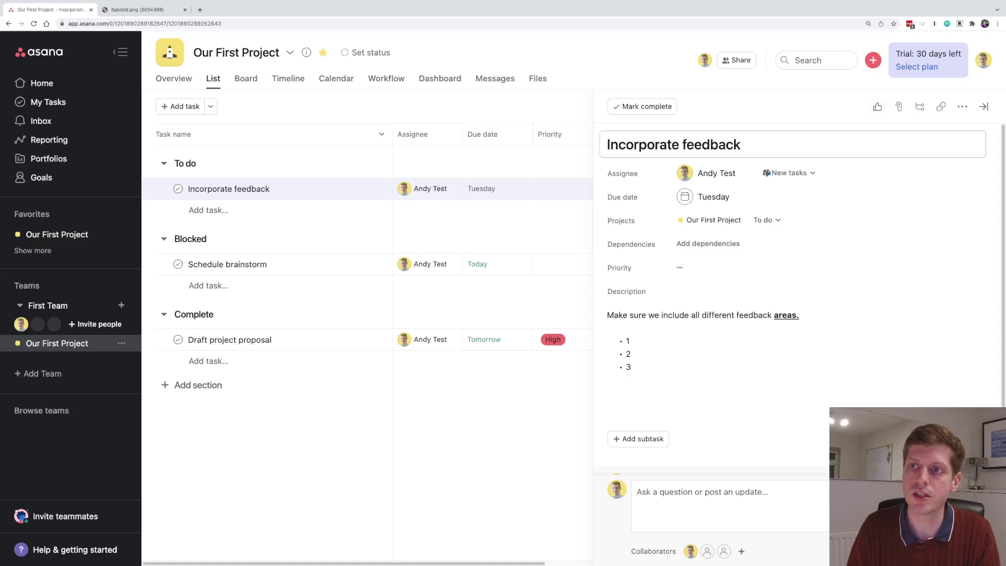
Like the Incorporate feedback task and post the comment "hi, this is now a work in progress."
{"action": "left_click", "coordinate": [877, 106]}
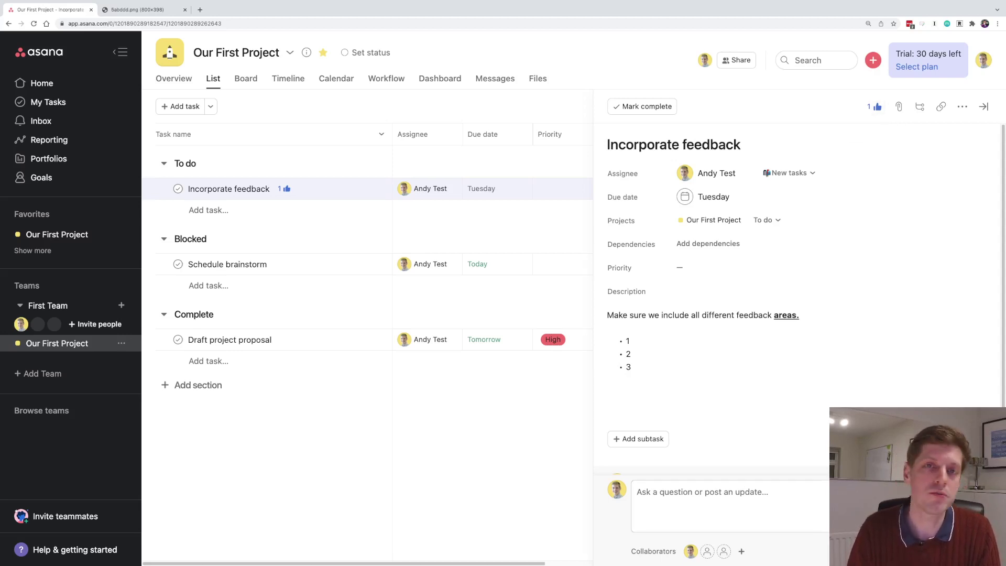
{"action": "left_click", "coordinate": [702, 492]}
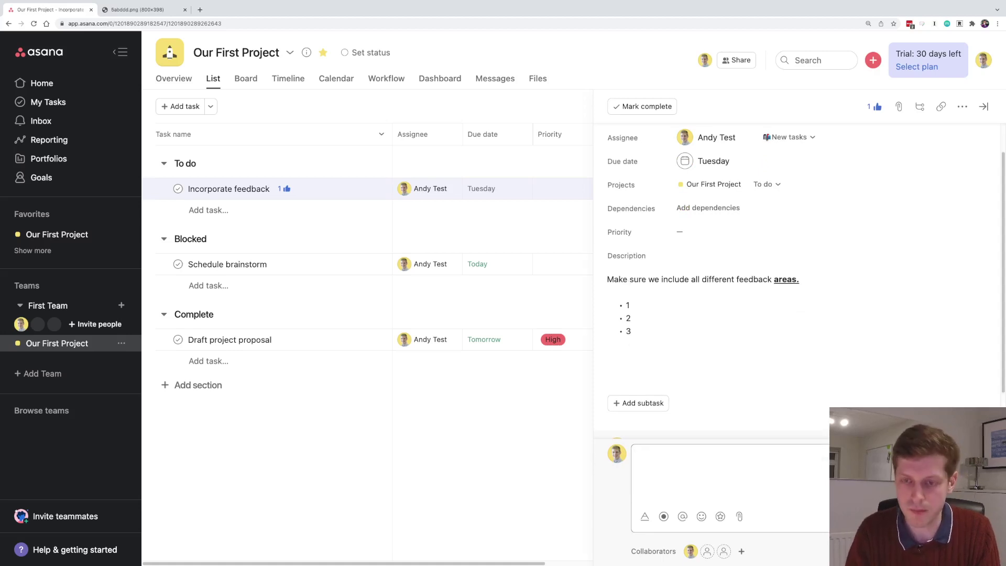
{"action": "type", "text": "hi, t"}
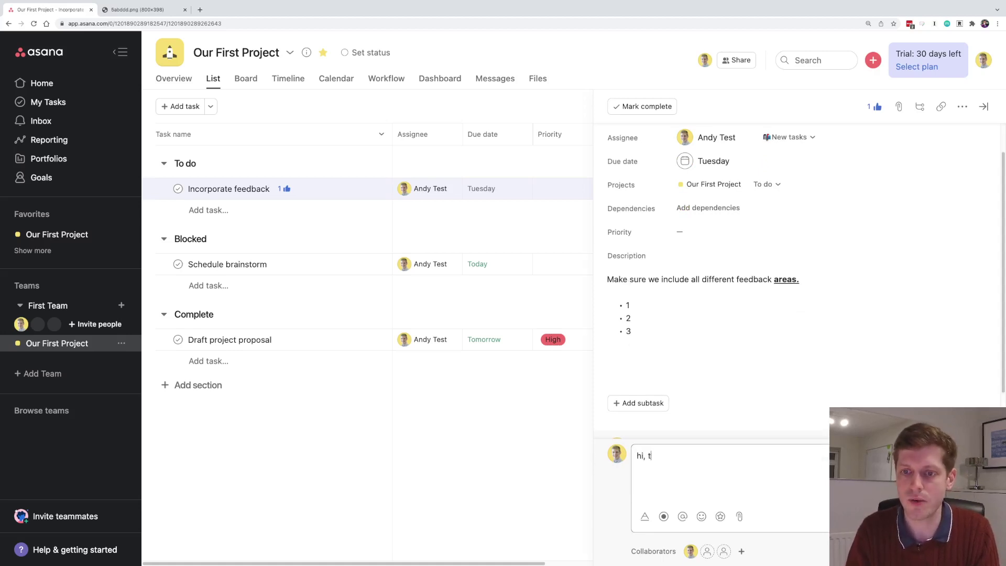
{"action": "type", "text": "his is now a work in "}
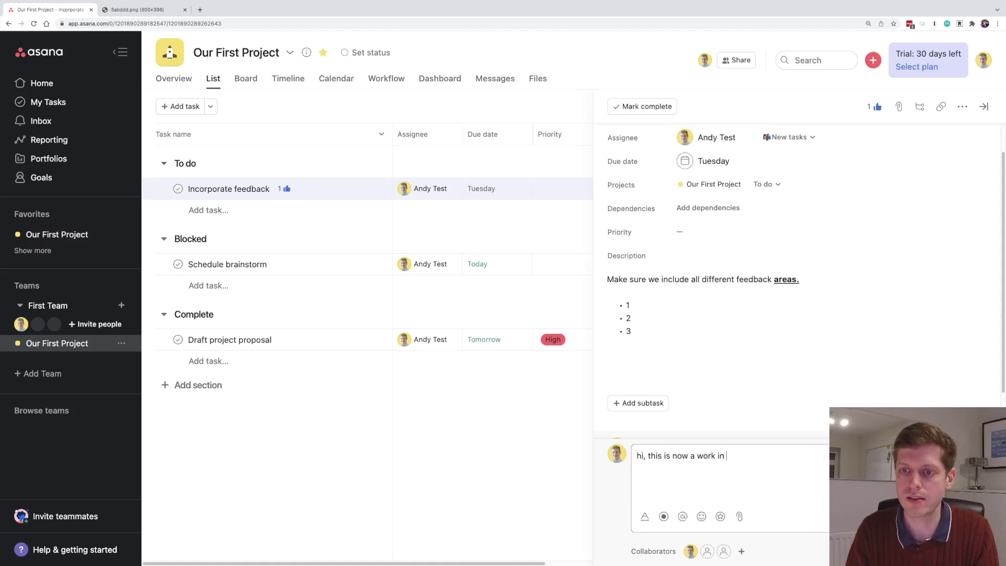
{"action": "type", "text": "progress."}
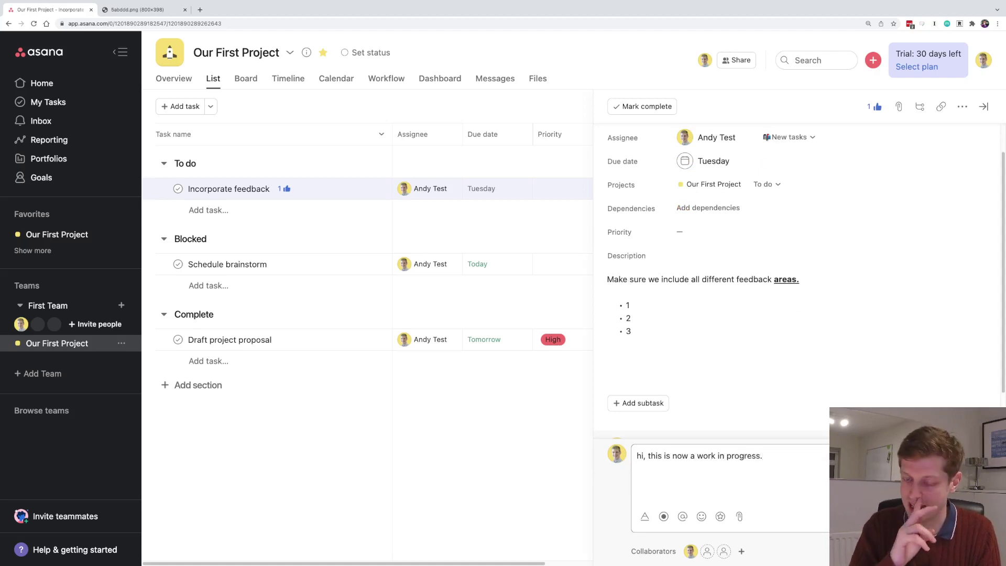
{"action": "key", "text": "ctrl+Return"}
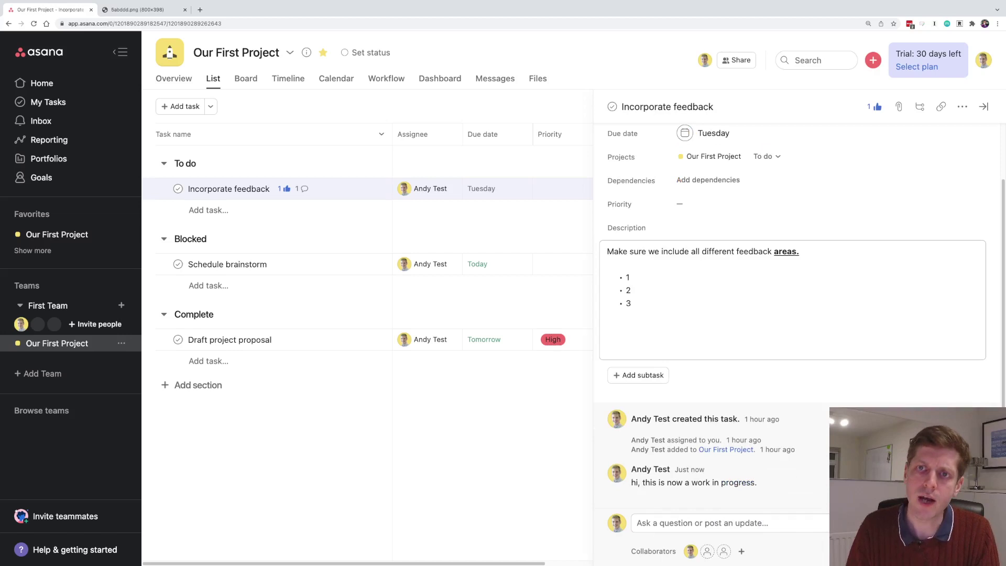
Look over the Incorporate feedback task's fields and activity, and open its collaborators for editing
{"action": "scroll", "coordinate": [791, 262], "scroll_direction": "up", "scroll_amount": 2}
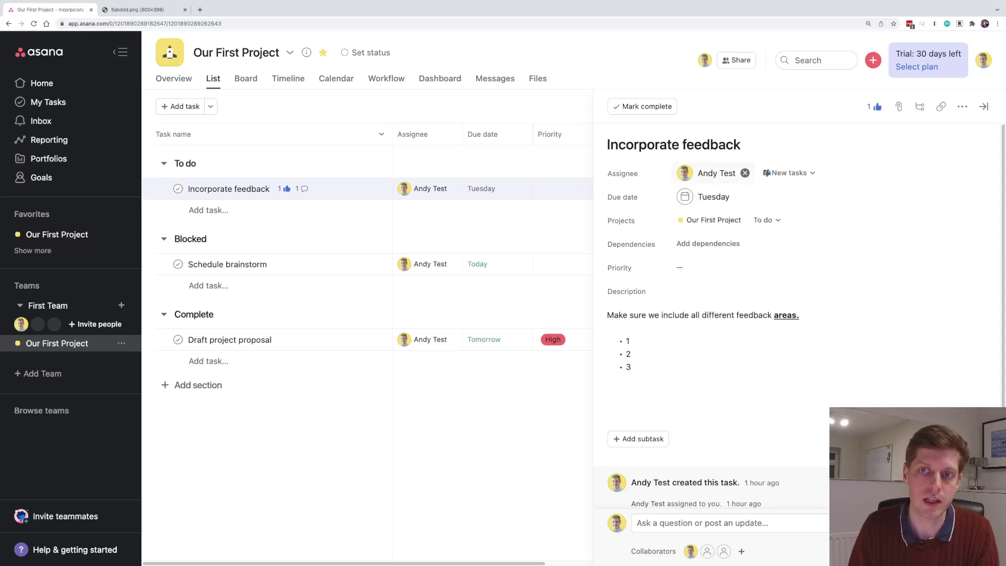
{"action": "scroll", "coordinate": [786, 299], "scroll_direction": "down", "scroll_amount": 1}
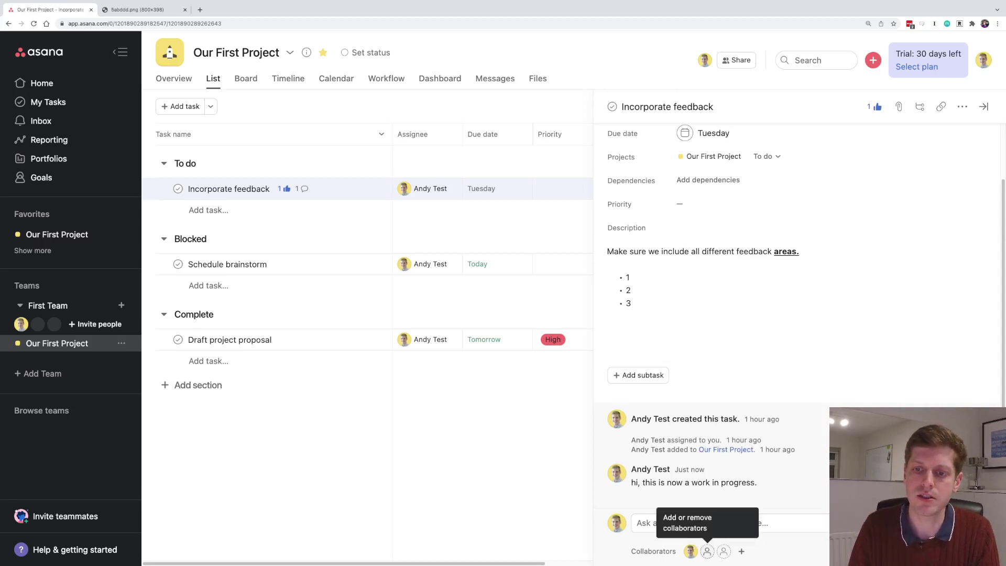
{"action": "left_click", "coordinate": [707, 552]}
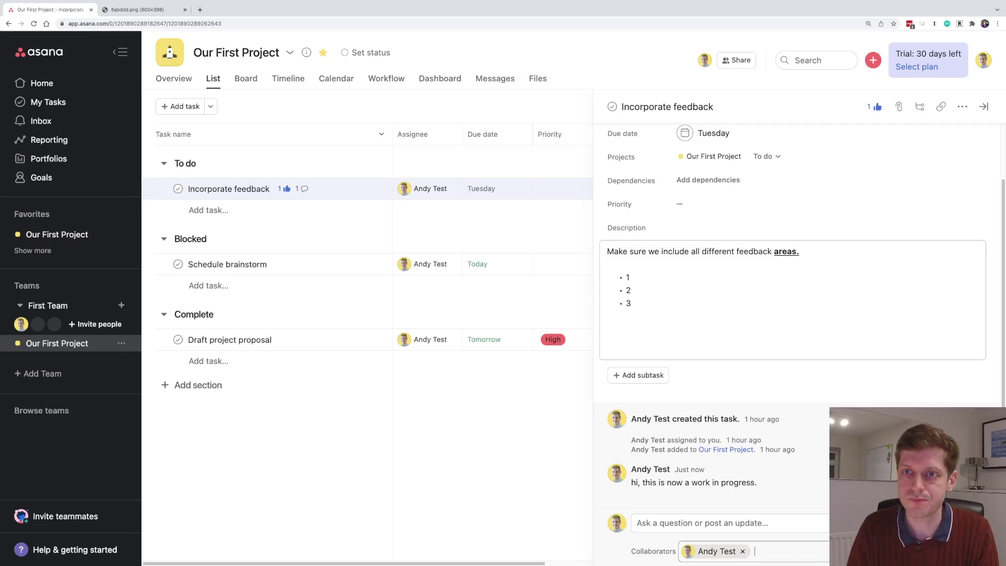
{"action": "scroll", "coordinate": [796, 315], "scroll_direction": "up", "scroll_amount": 2}
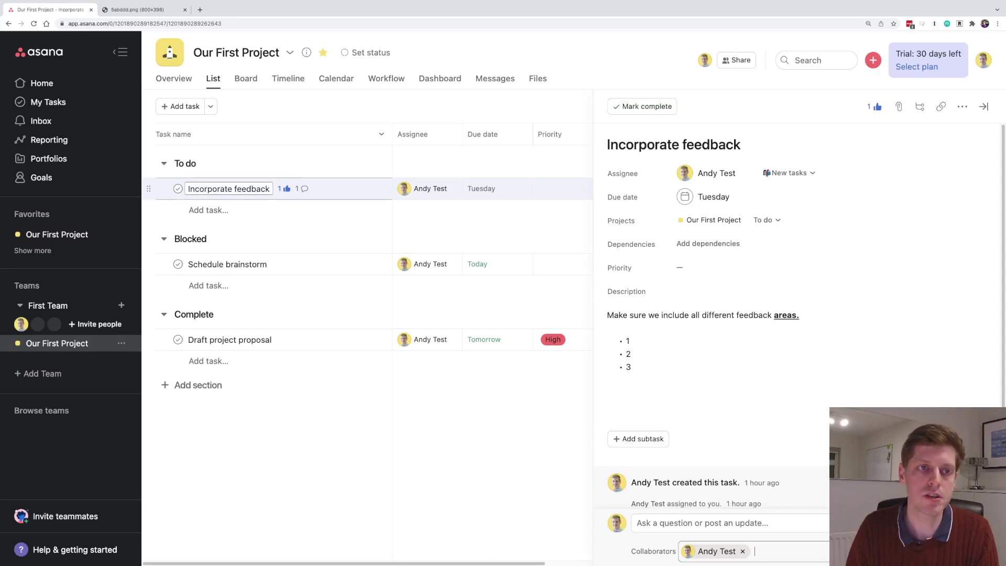
Mark the Incorporate feedback task as complete and close its details
{"action": "left_click", "coordinate": [177, 189]}
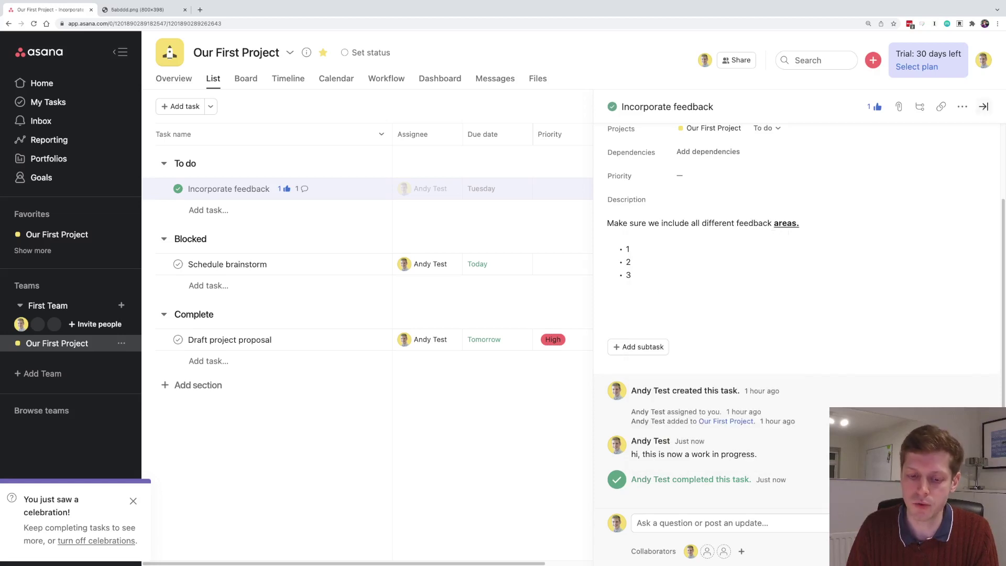
{"action": "left_click", "coordinate": [983, 107]}
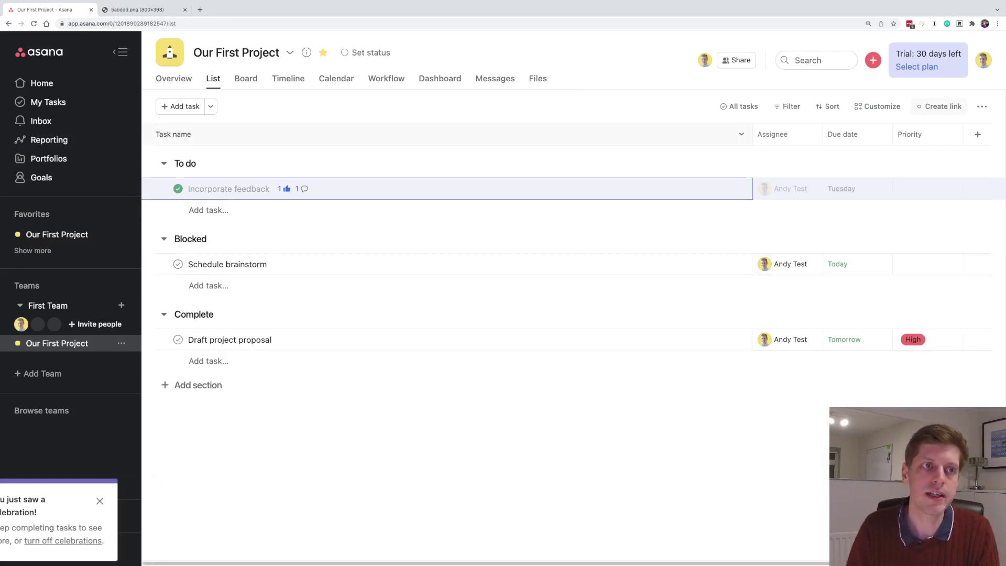
In My Tasks, collapse the New tasks, Do today and Do later sections, and re-expand New tasks
{"action": "left_click", "coordinate": [48, 102]}
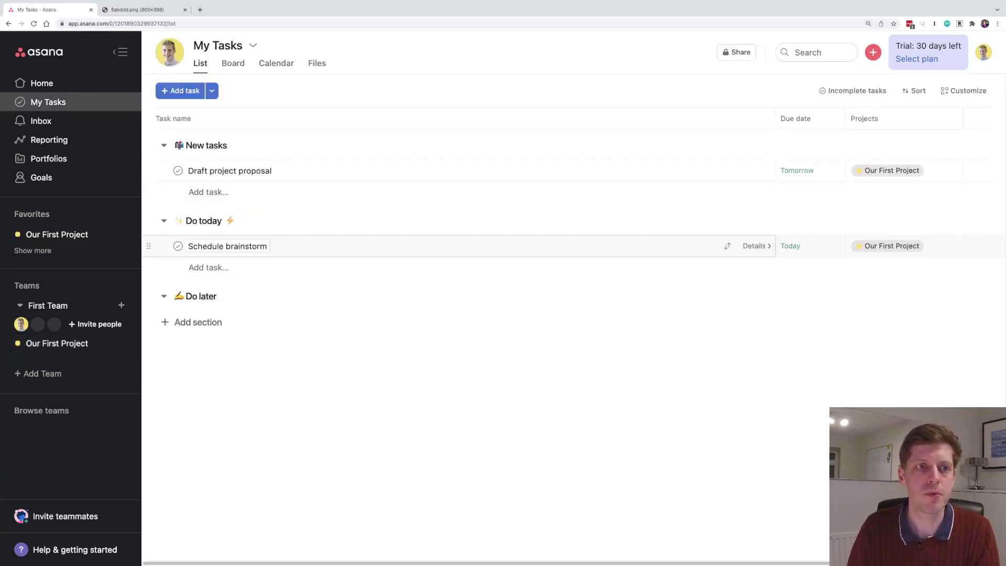
{"action": "left_click", "coordinate": [164, 145]}
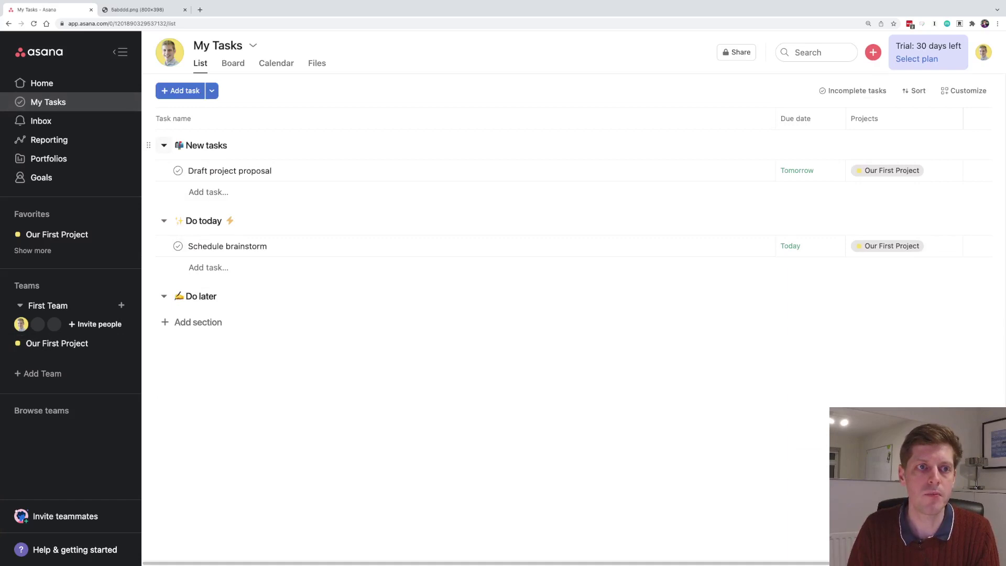
{"action": "left_click", "coordinate": [164, 176]}
{"action": "left_click", "coordinate": [164, 207]}
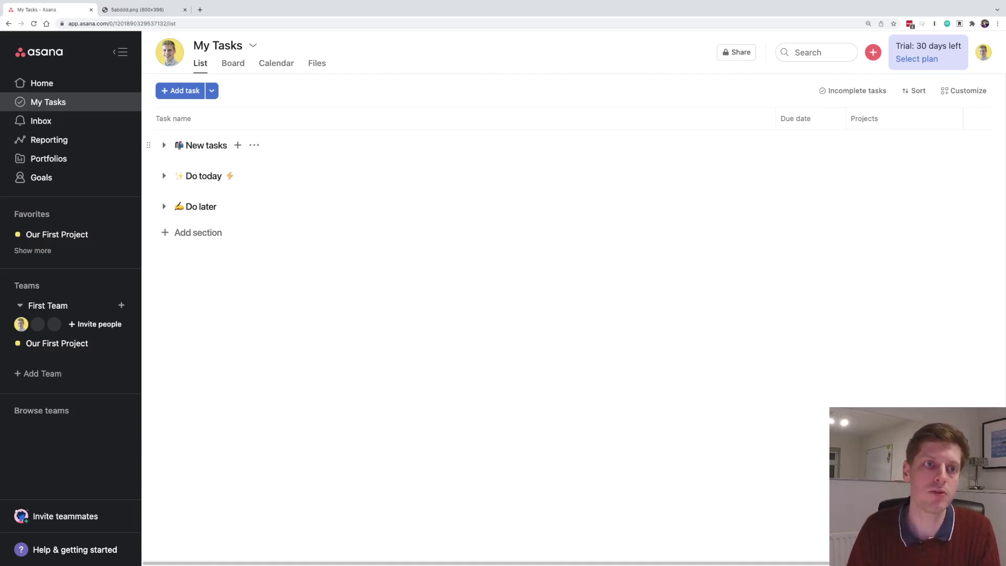
{"action": "left_click", "coordinate": [163, 145]}
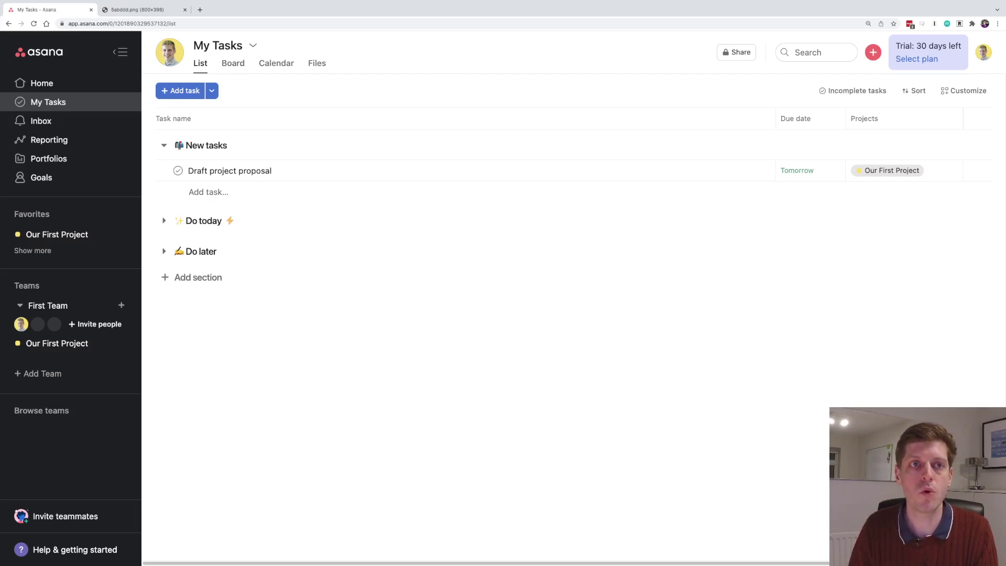
In the board view of My Tasks, add the tasks Test task 1 and Test task 2 to New tasks
{"action": "left_click", "coordinate": [233, 63]}
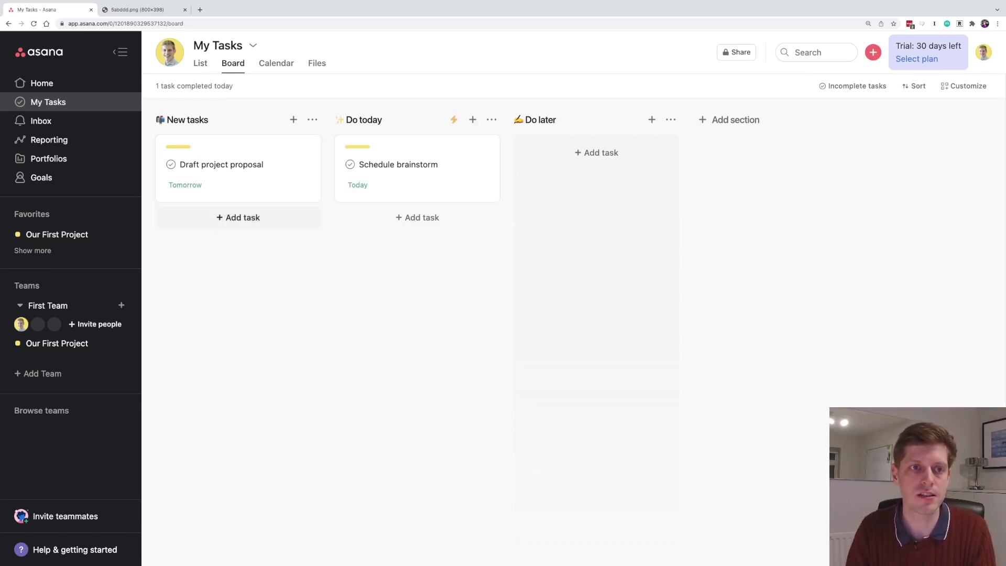
{"action": "left_click", "coordinate": [238, 218]}
{"action": "type", "text": "Test task 1"}
{"action": "key", "text": "Return"}
{"action": "type", "text": "Test task 2"}
{"action": "key", "text": "Escape"}
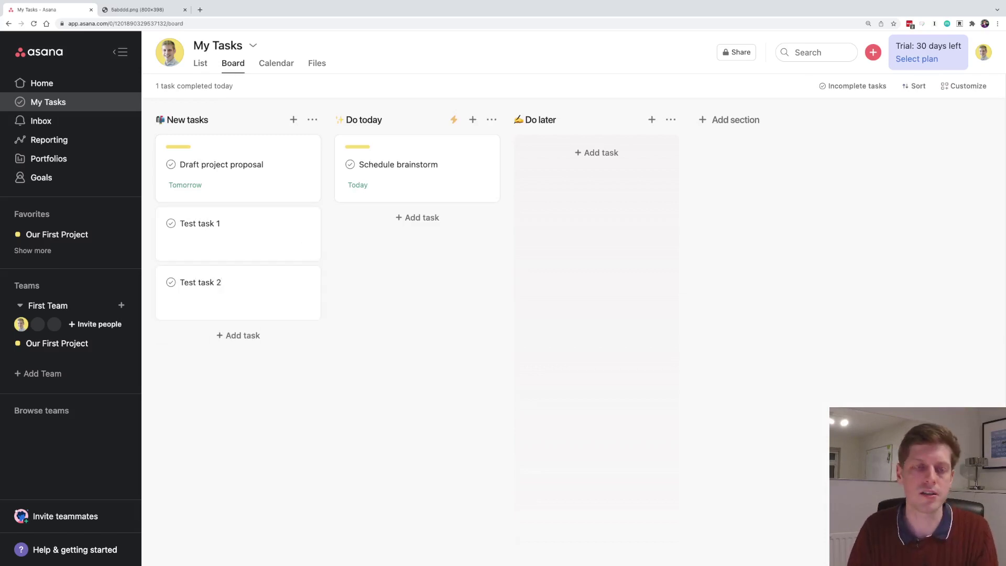
Move Test task 2 to Do today and Test task 1 to Do later
{"action": "left_click_drag", "start_coordinate": [294, 283], "coordinate": [483, 231]}
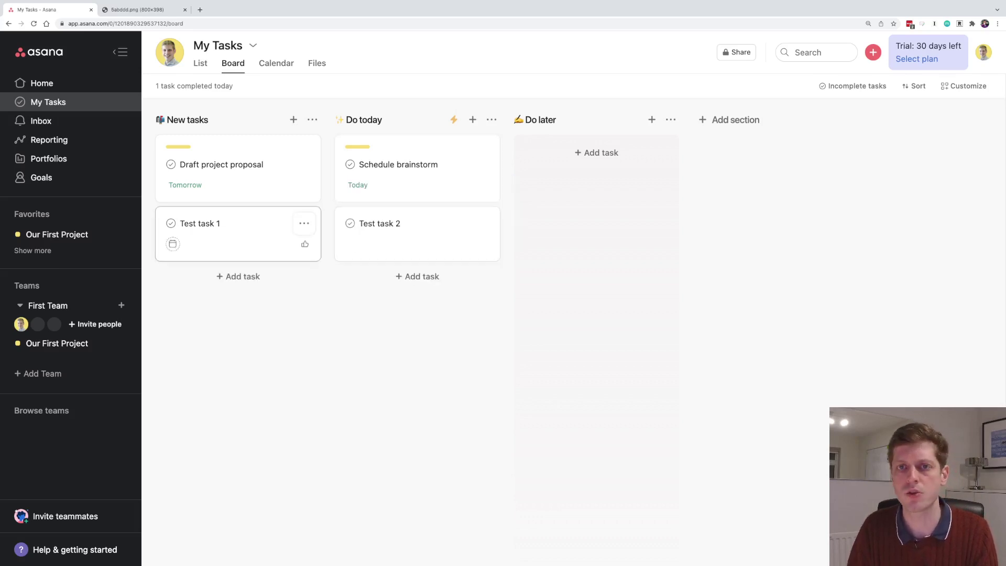
{"action": "left_click_drag", "start_coordinate": [239, 233], "coordinate": [597, 161]}
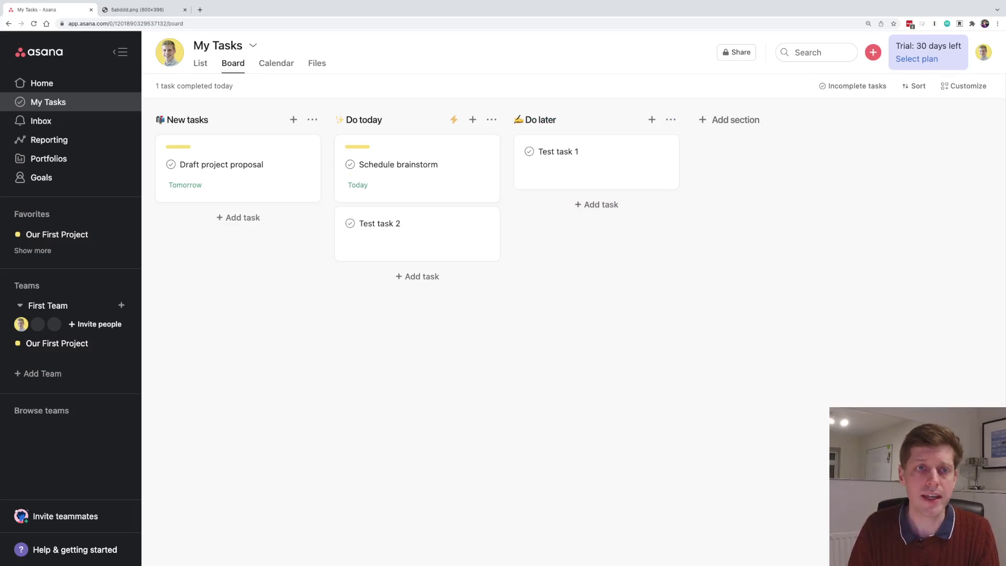
View My Tasks on the calendar and return to its list view
{"action": "left_click", "coordinate": [276, 63]}
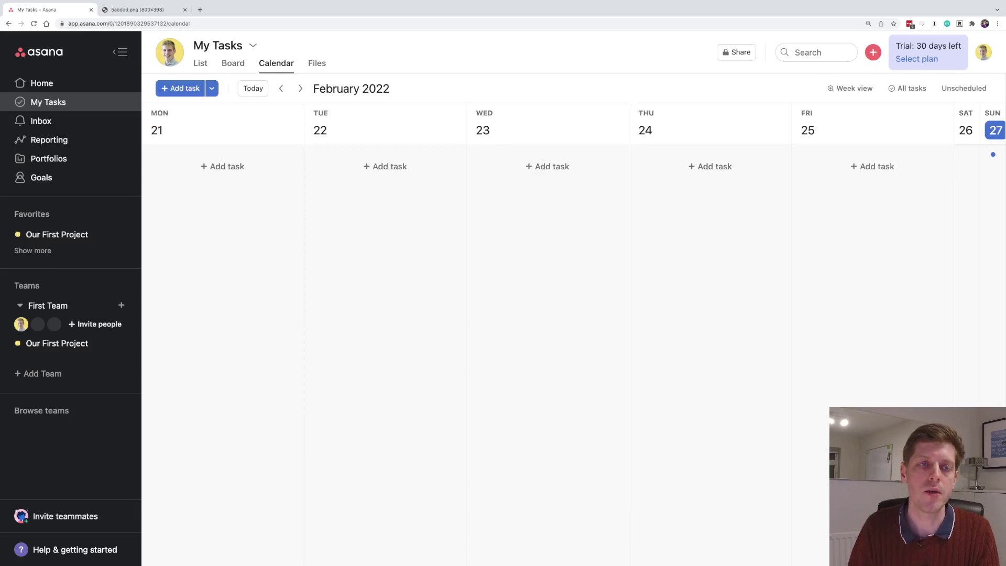
{"action": "left_click", "coordinate": [200, 63]}
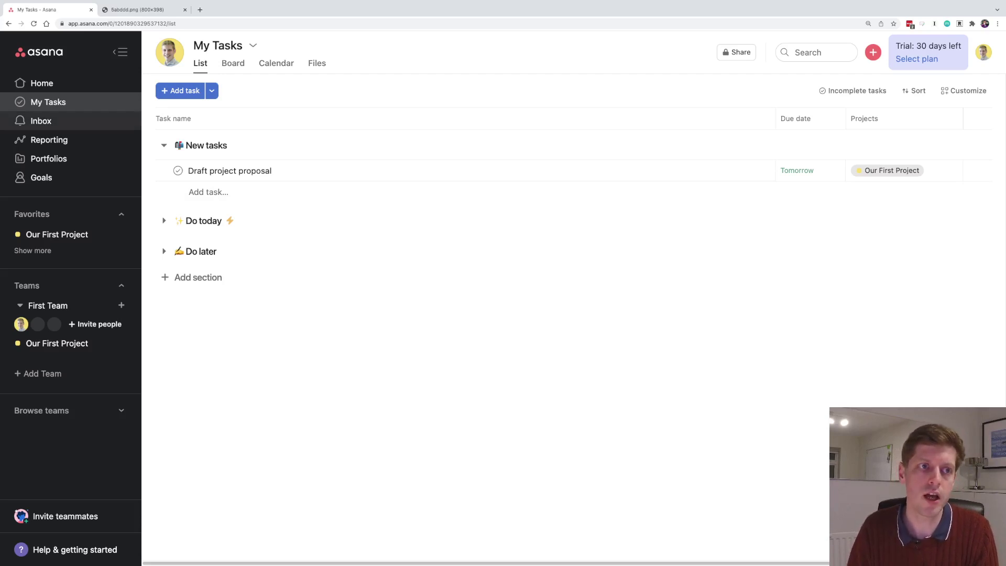
Open the Inbox and archive the "Let's explore your Asana inbox" notification
{"action": "left_click", "coordinate": [41, 121]}
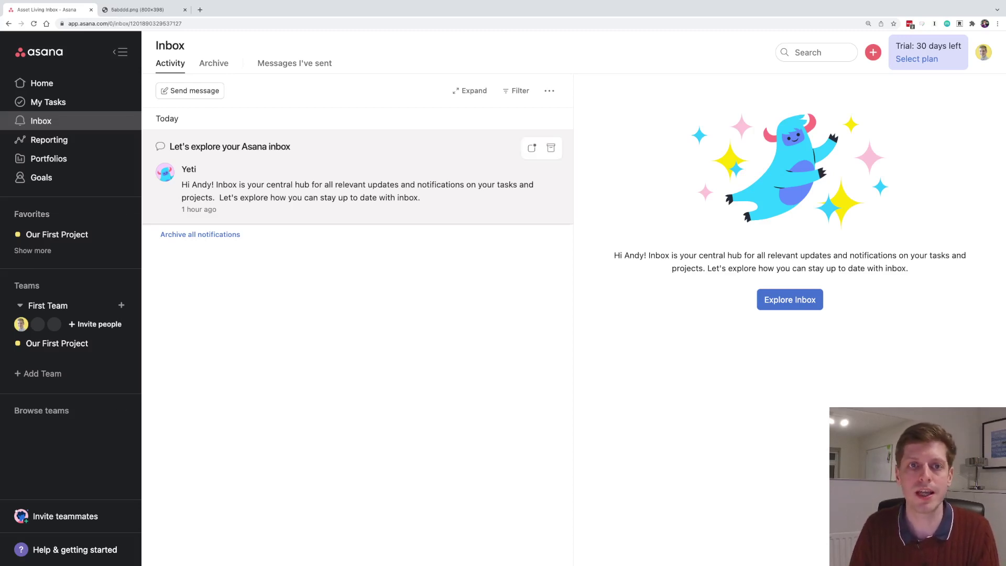
{"action": "left_click", "coordinate": [551, 148]}
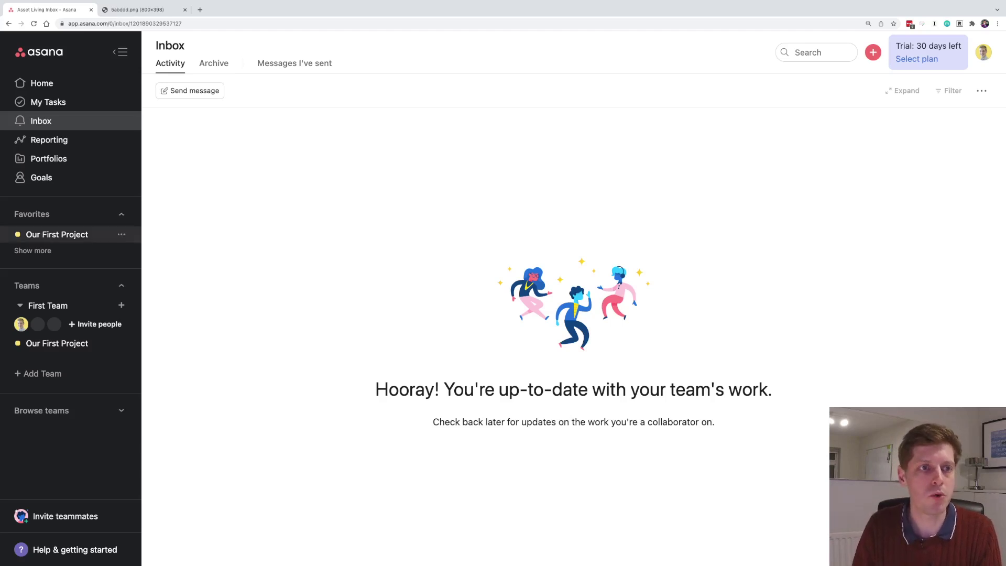
Add a task named Test task 3 to the To do section on the board of Our First Project
{"action": "left_click", "coordinate": [57, 234]}
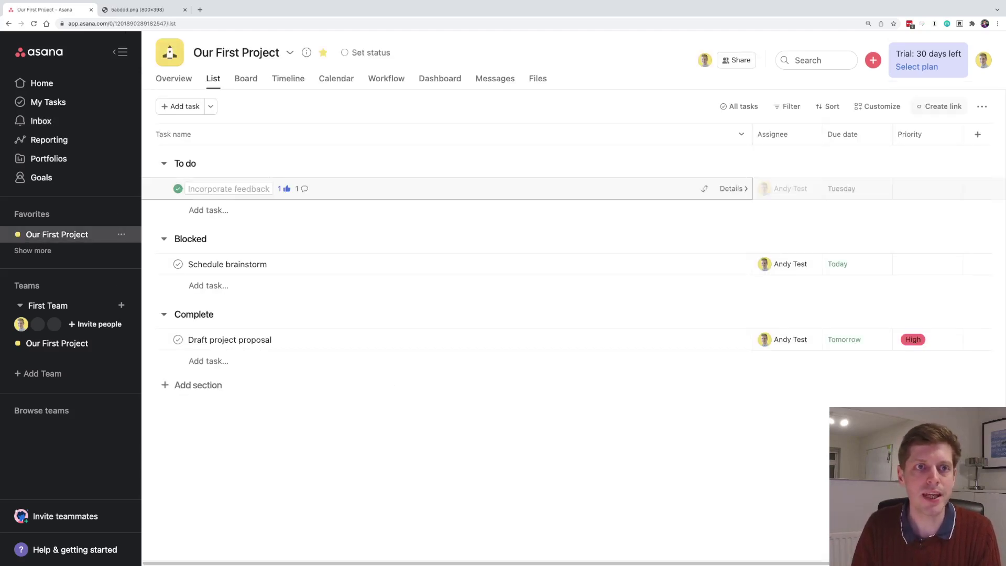
{"action": "left_click", "coordinate": [245, 78]}
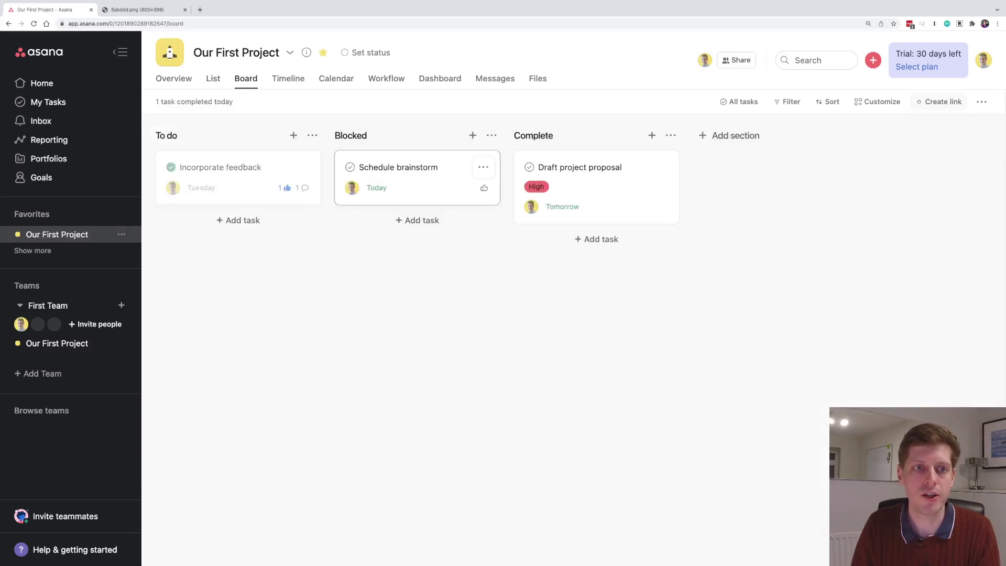
{"action": "left_click", "coordinate": [238, 220]}
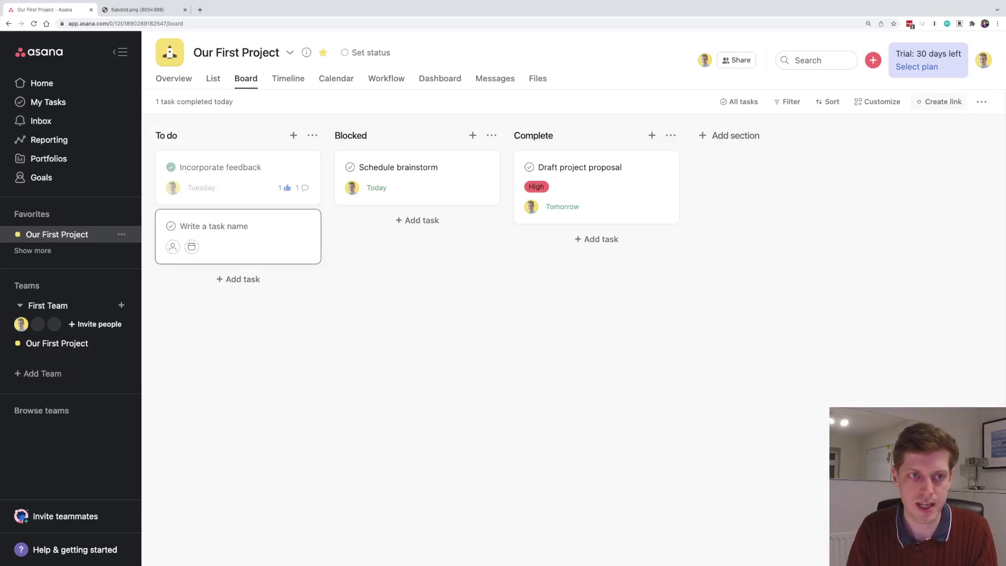
{"action": "type", "text": "Test task 3"}
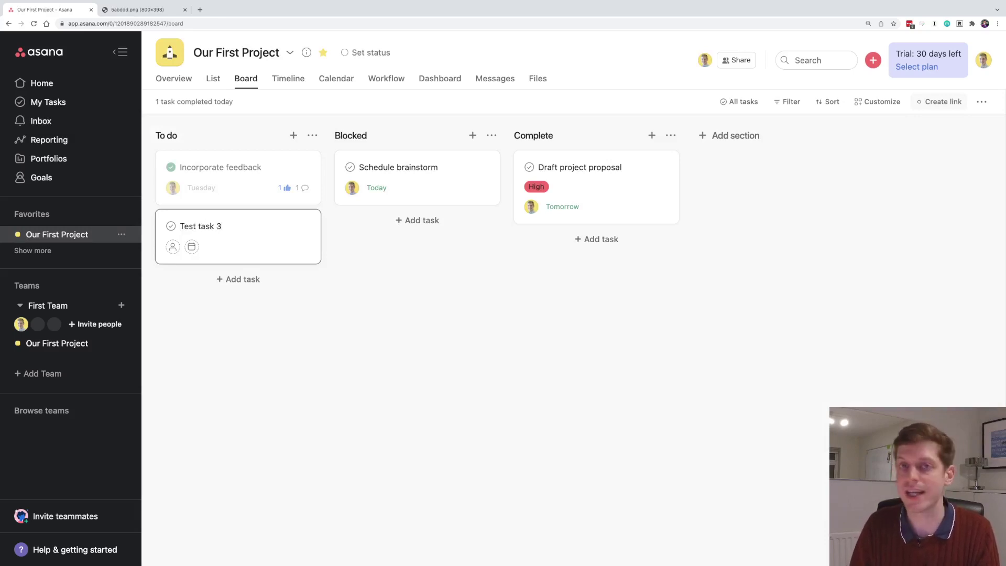
{"action": "key", "text": "Escape"}
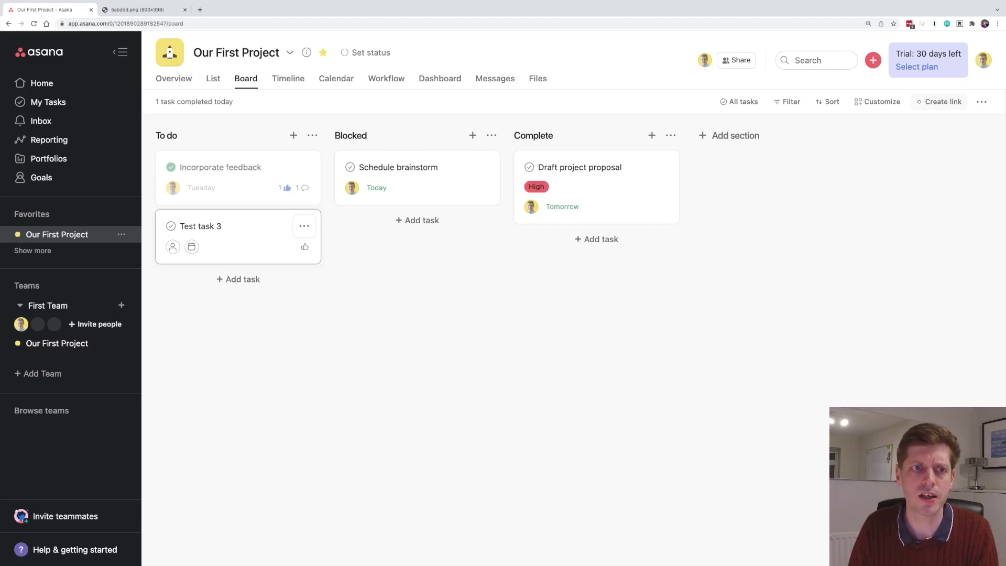
Move Test task 3 to the Blocked section and assign it to yourself
{"action": "left_click_drag", "start_coordinate": [236, 236], "coordinate": [415, 236]}
{"action": "left_click", "coordinate": [351, 247]}
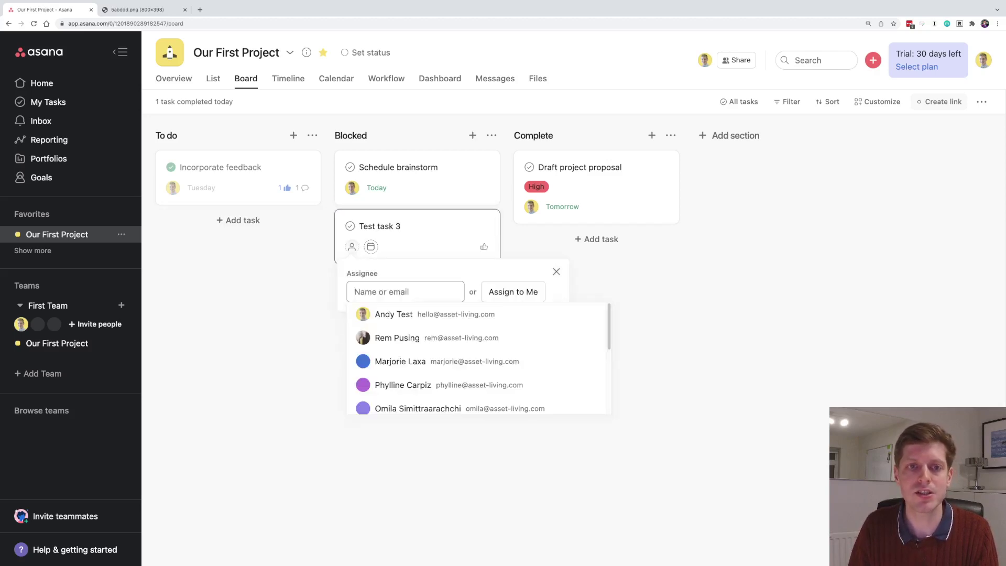
{"action": "left_click", "coordinate": [511, 290]}
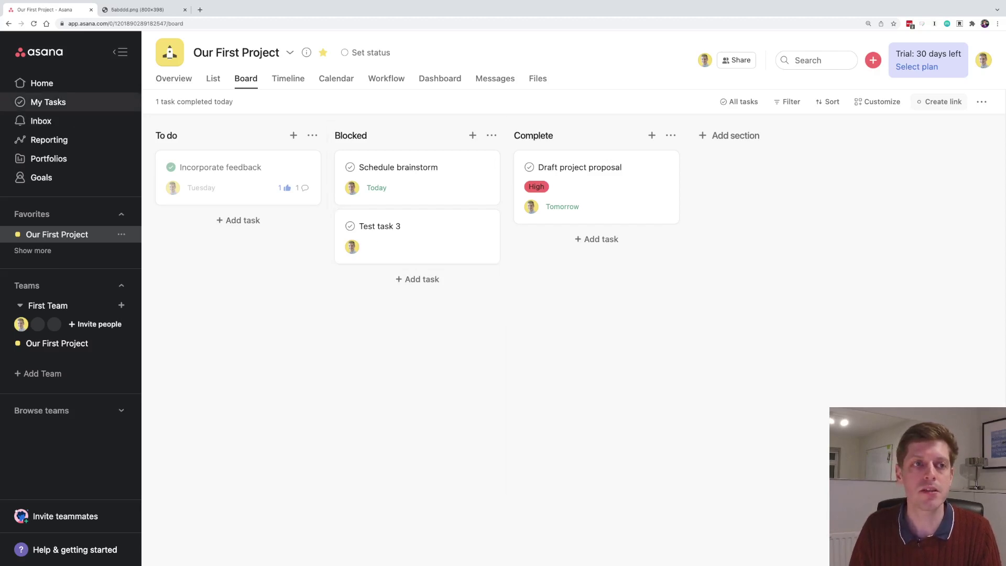
Restore the archived "Let's explore your Asana inbox" notification to the Inbox activity and archive it again
{"action": "left_click", "coordinate": [41, 121]}
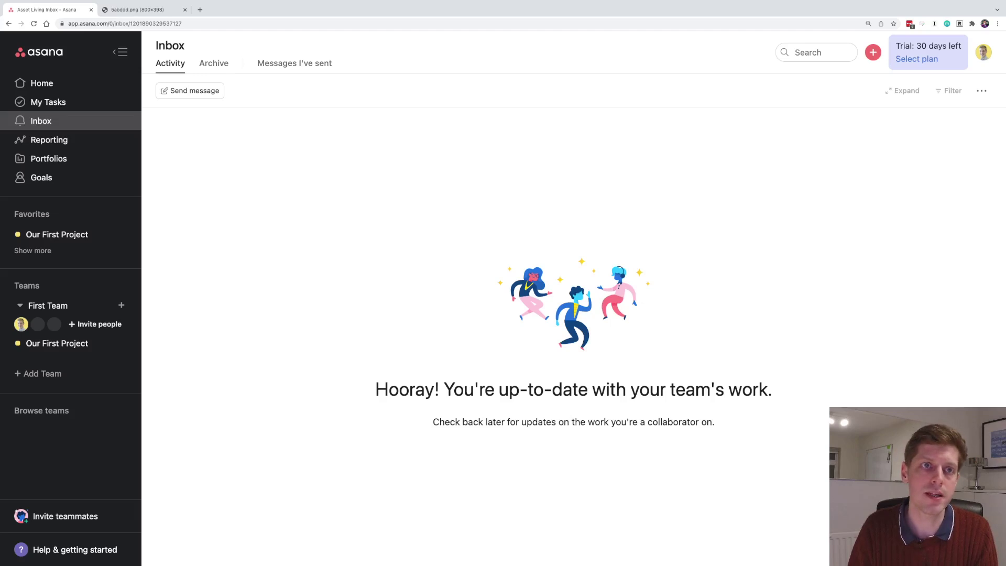
{"action": "left_click", "coordinate": [214, 62]}
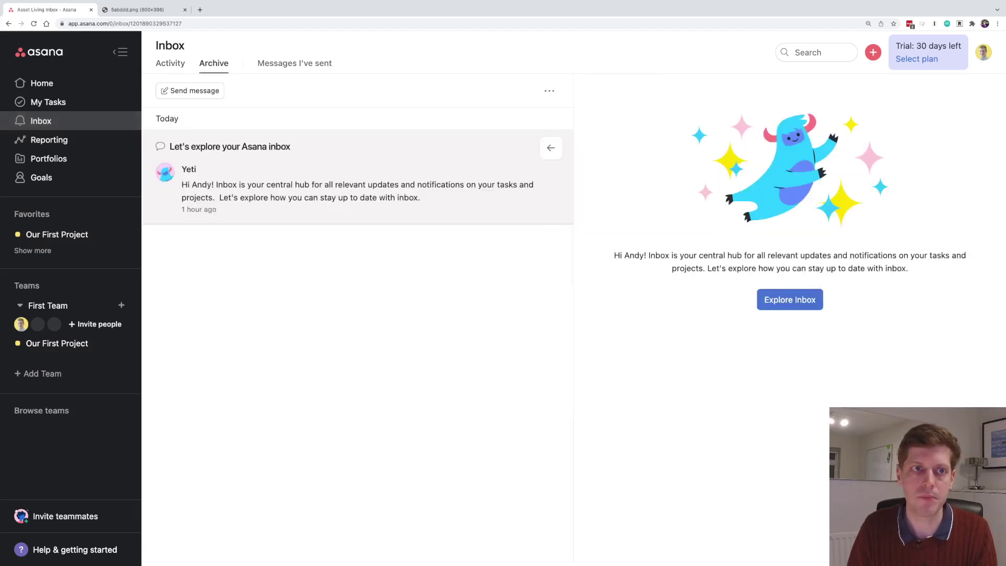
{"action": "left_click", "coordinate": [551, 147]}
{"action": "left_click", "coordinate": [573, 372]}
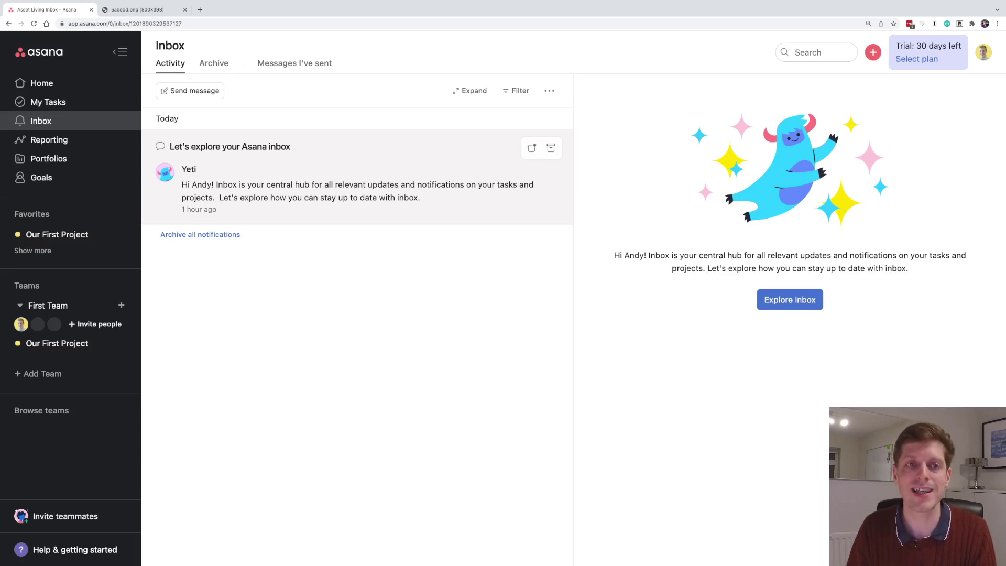
{"action": "key", "text": "e"}
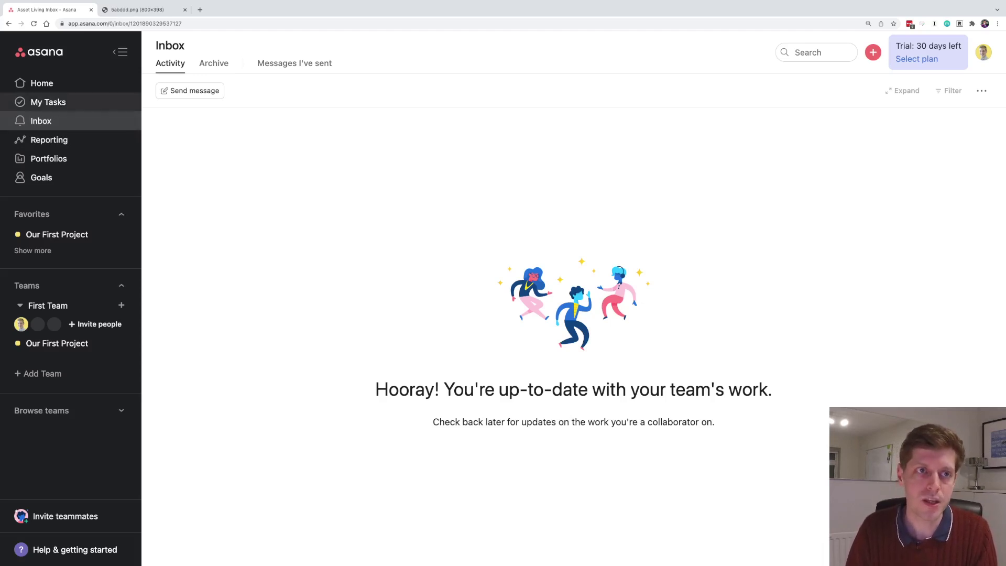
View the details of the Schedule brainstorm task from the priorities on Home and close them
{"action": "left_click", "coordinate": [41, 83]}
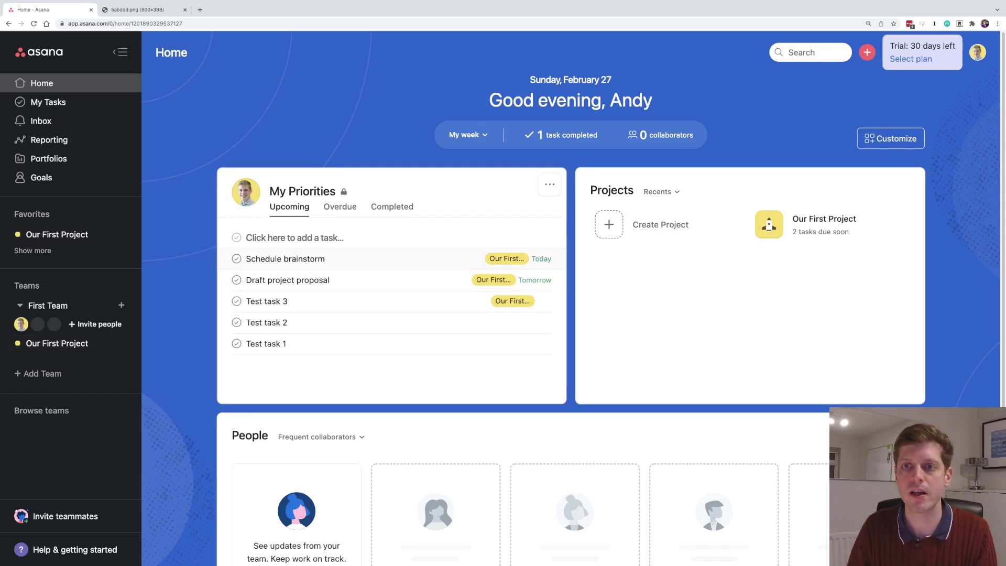
{"action": "left_click", "coordinate": [357, 259]}
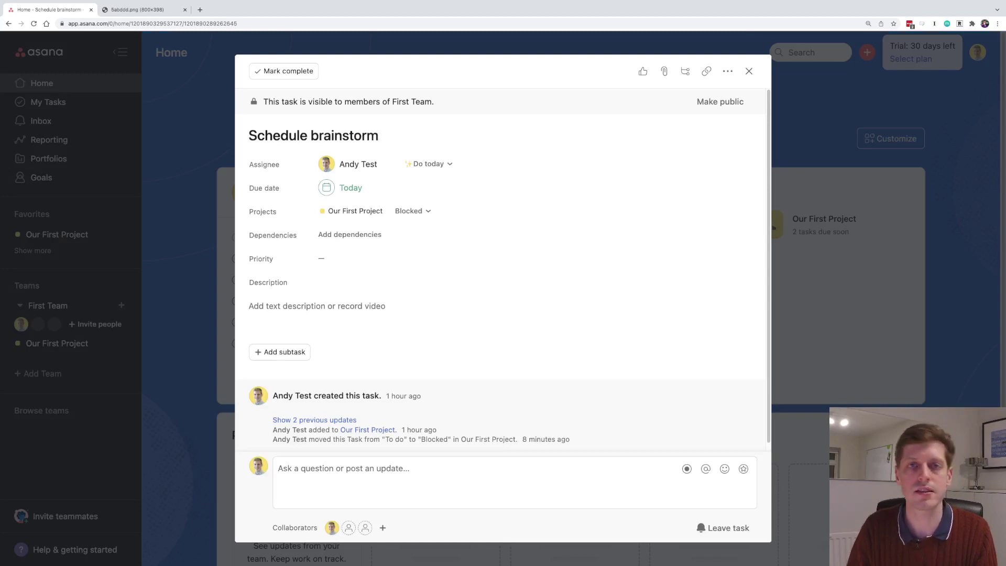
{"action": "key", "text": "Escape"}
View the My Tasks list and return to the Inbox
{"action": "left_click", "coordinate": [48, 102]}
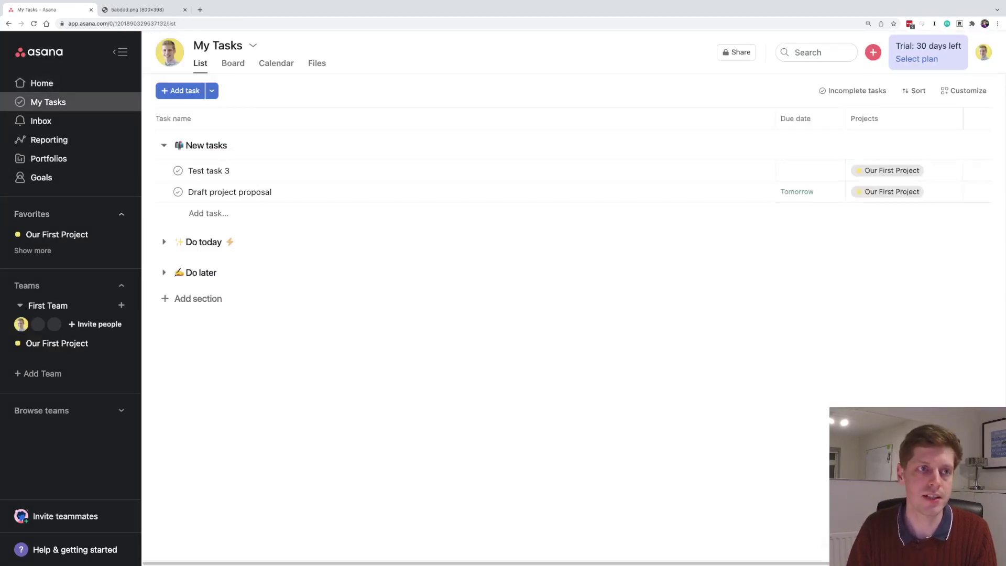
{"action": "left_click", "coordinate": [41, 121]}
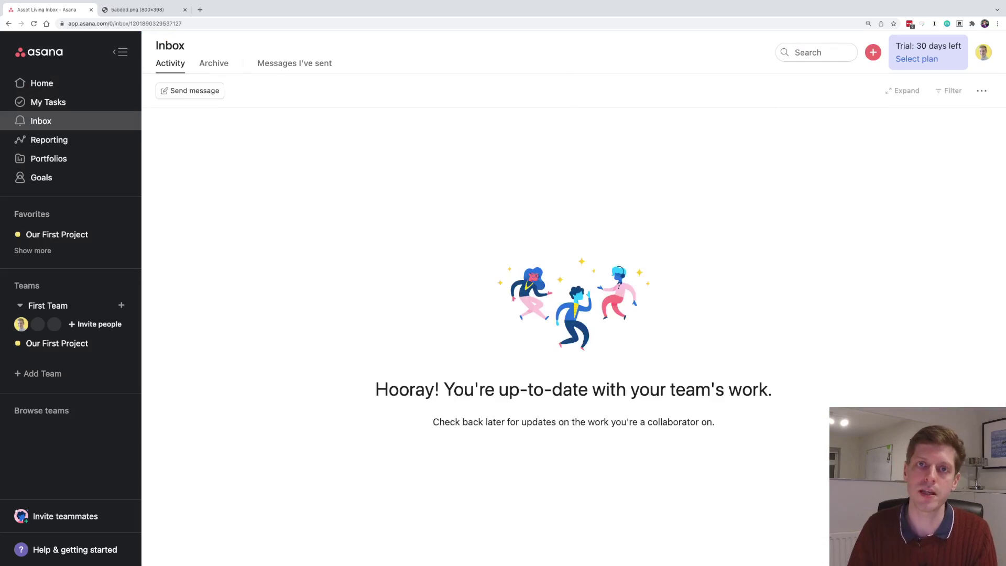